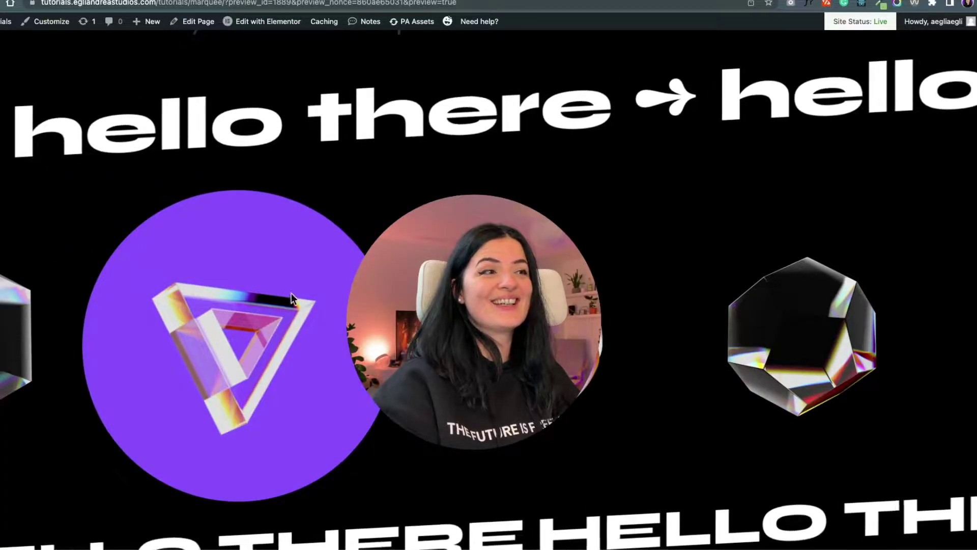
Step: Scroll the live Beyond Basic Marquee page to preview the text and glass-shape marquees
scroll(273, 322, down, 3)
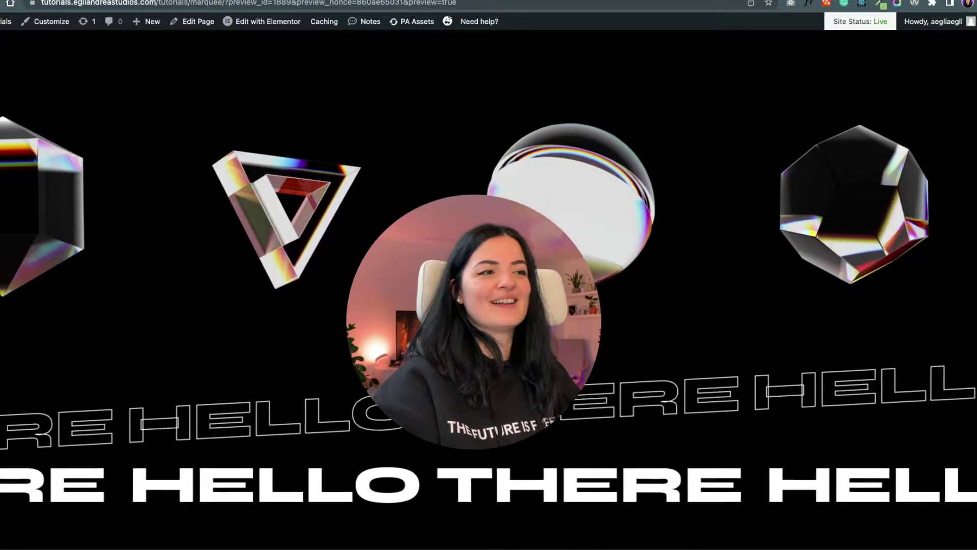
scroll(344, 394, down, 2)
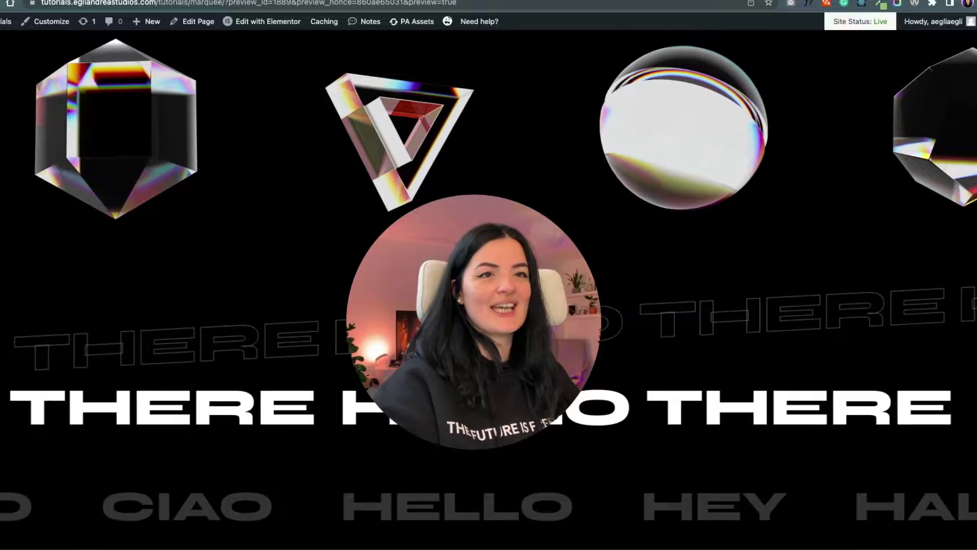
scroll(344, 394, up, 3)
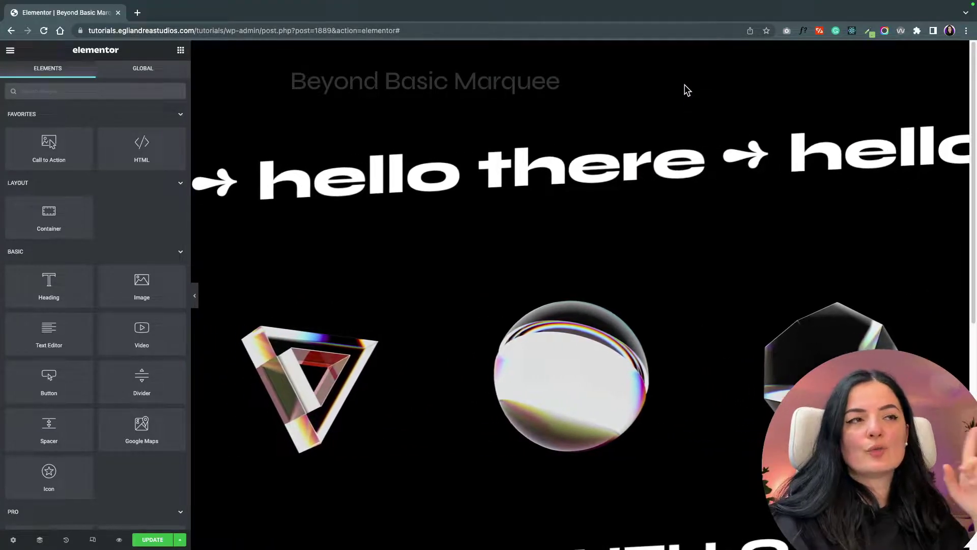
Step: Insert a single-layout container below the marquees, set to Full Width with 0 padding
scroll(694, 218, down, 8)
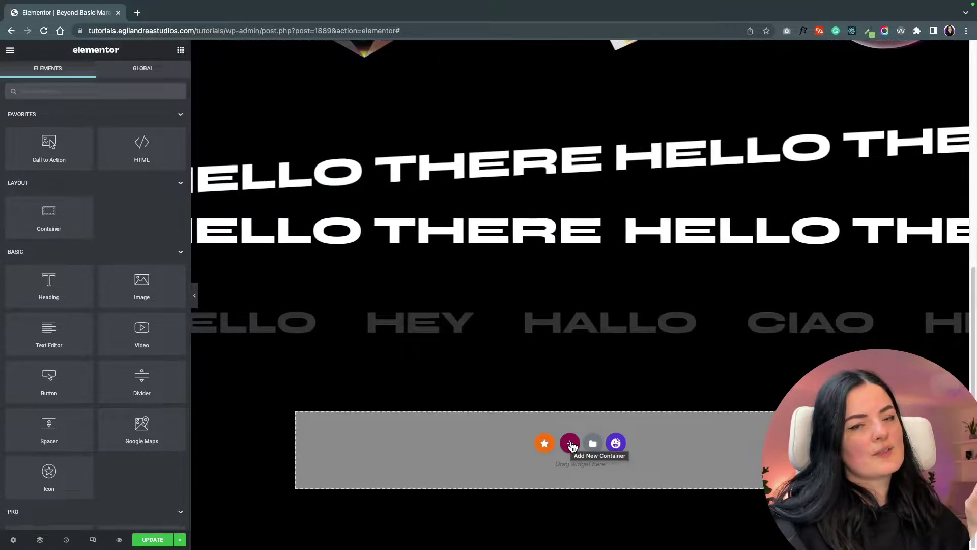
click(570, 444)
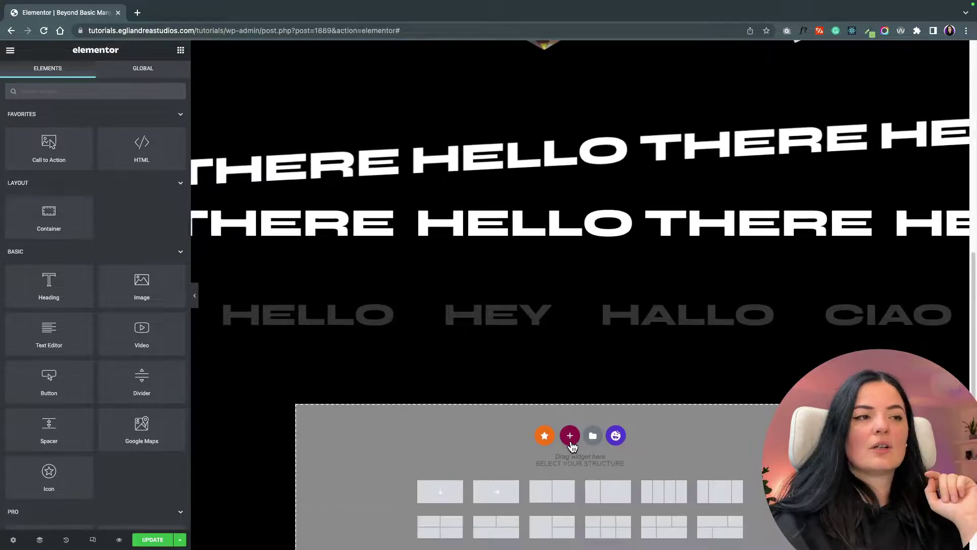
click(497, 491)
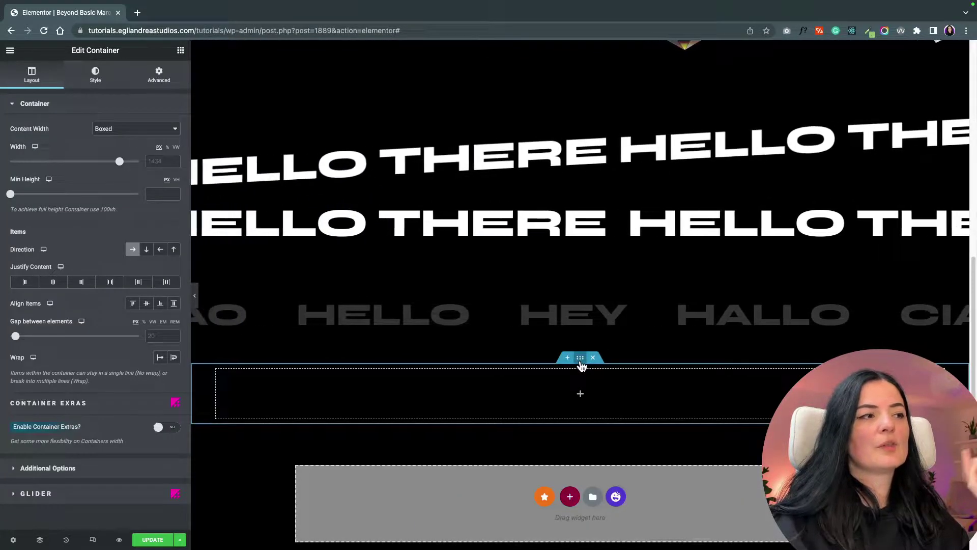
click(165, 131)
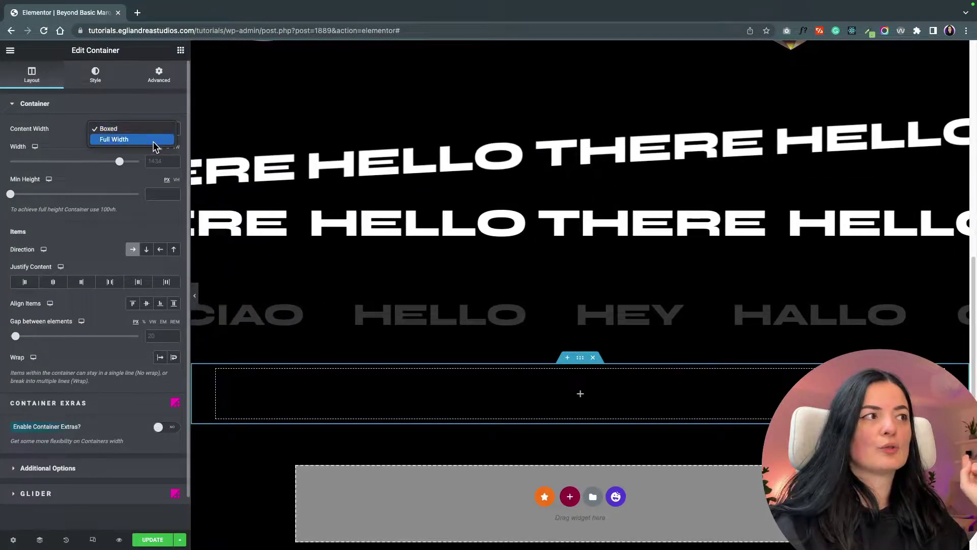
click(153, 140)
click(163, 79)
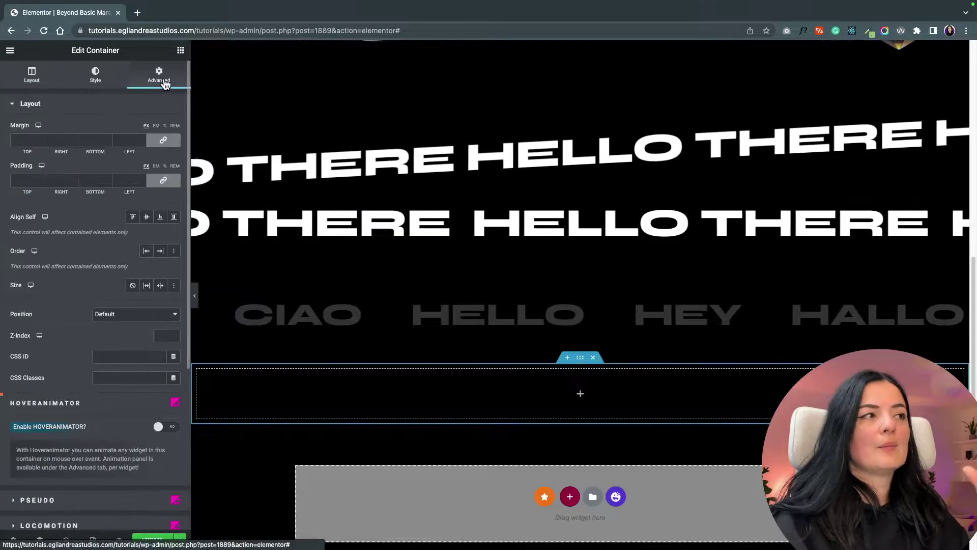
click(163, 180)
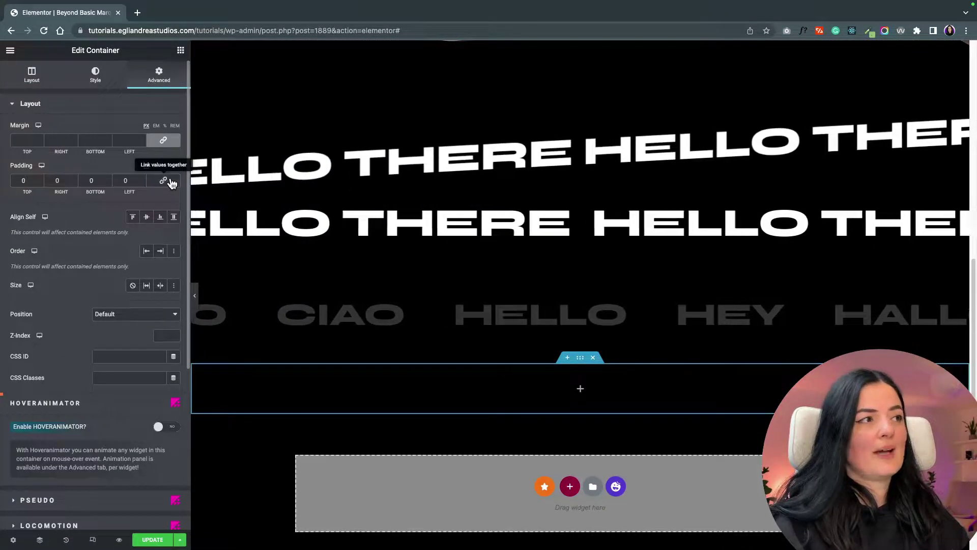
click(194, 295)
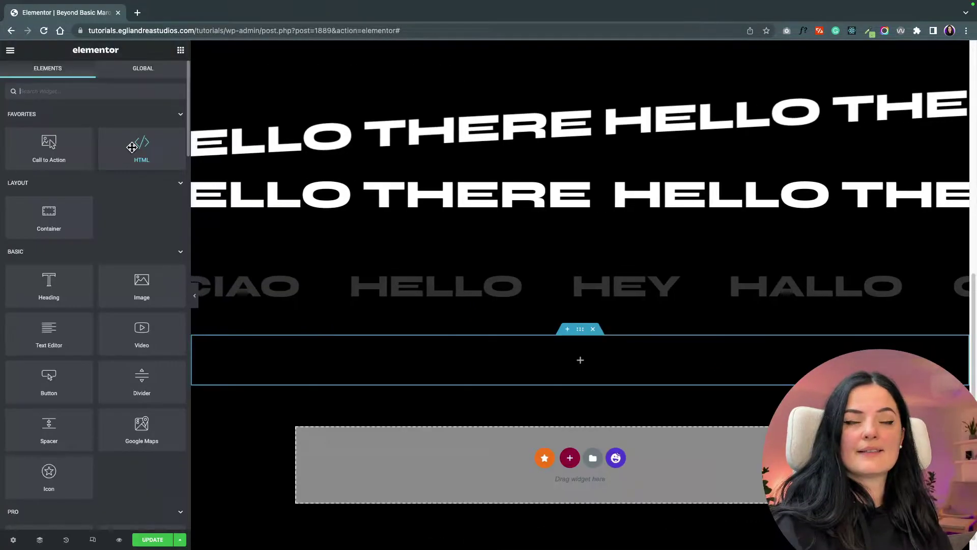
Step: Drop an HTML widget into the new container and paste in the 'hello there →' marquee markup
drag(132, 147, 311, 351)
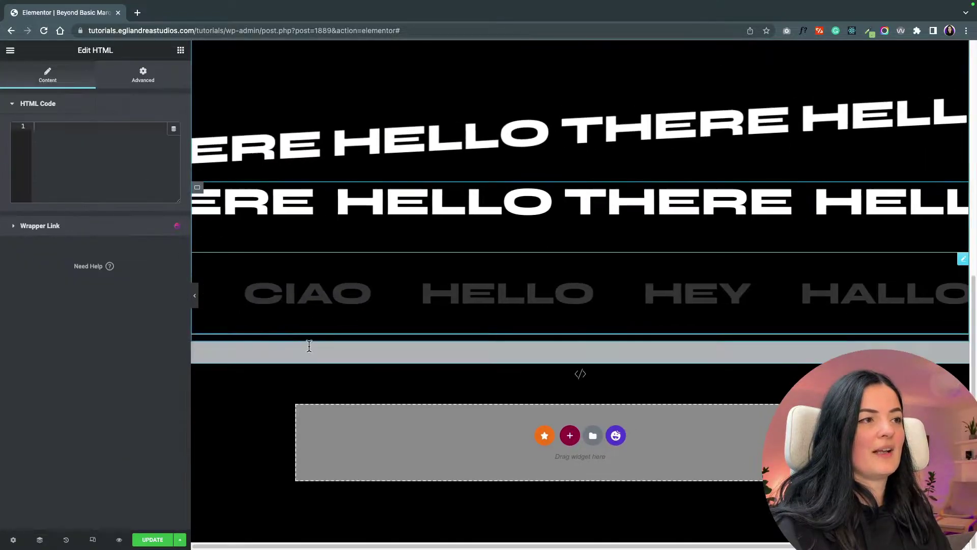
scroll(368, 224, up, 10)
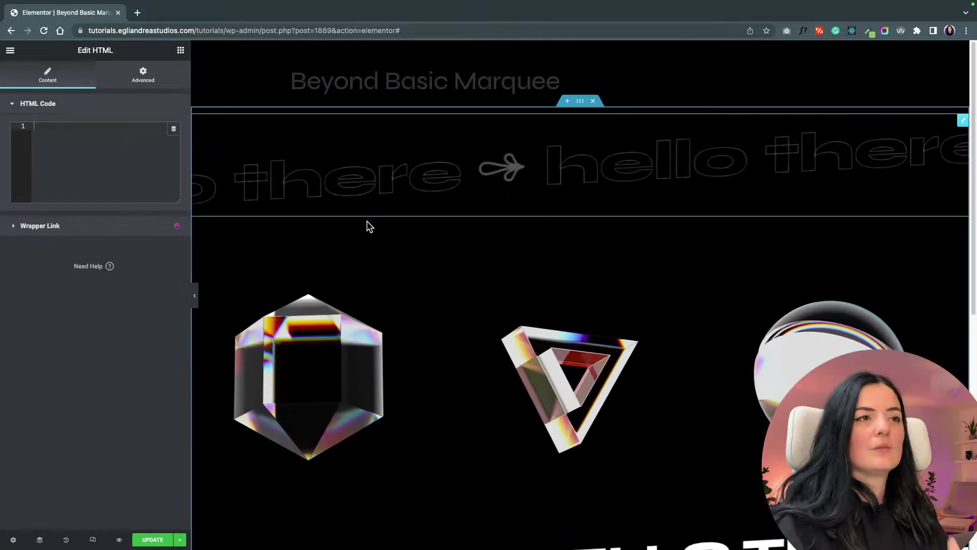
text(<div class="marquee">     <div class="marquee__group">       <span>hello there →</span>      <span>hello there →</span>      <span>hello there →</span>      </div>   <div class="marquee__group" aria-hidden="true">       <span>hello there →</span>      <span>hello there →</span>      <span>hello there →</span>      </div> </div>)
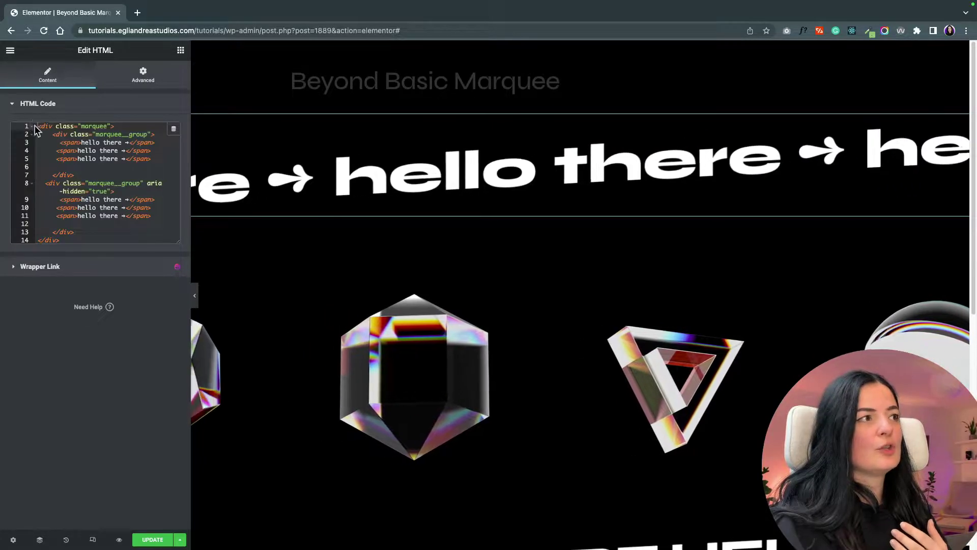
click(82, 238)
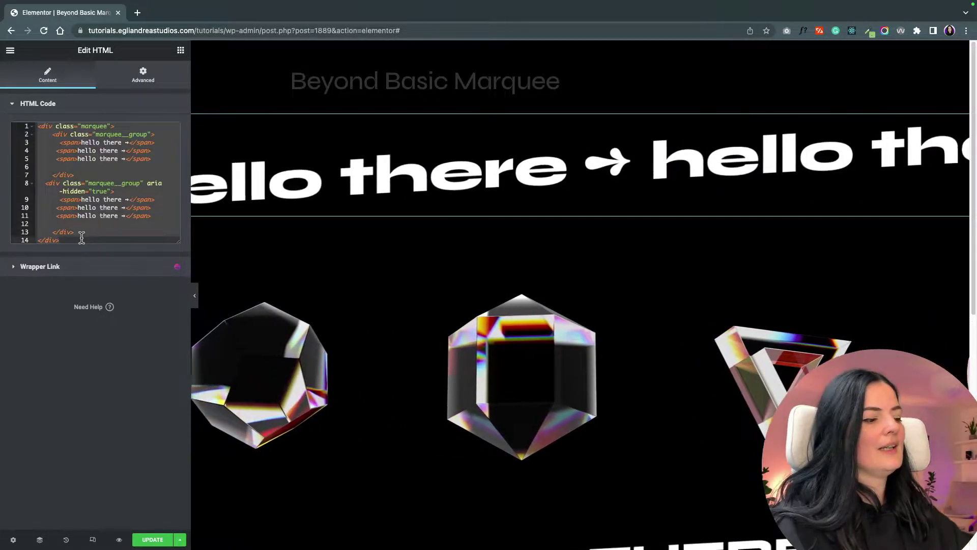
scroll(385, 364, down, 8)
click(109, 144)
key(ctrl+a)
key(ctrl+c)
key(BackSpace)
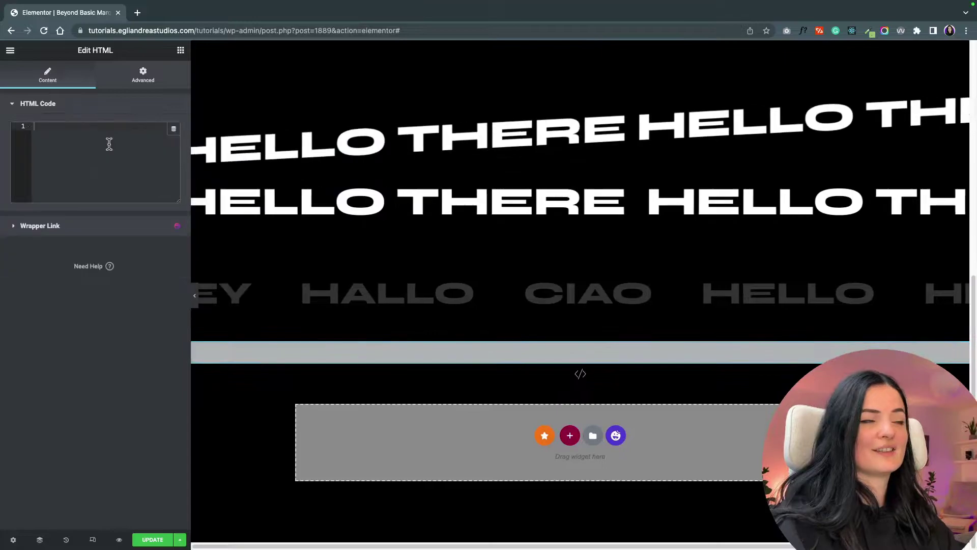
key(ctrl+v)
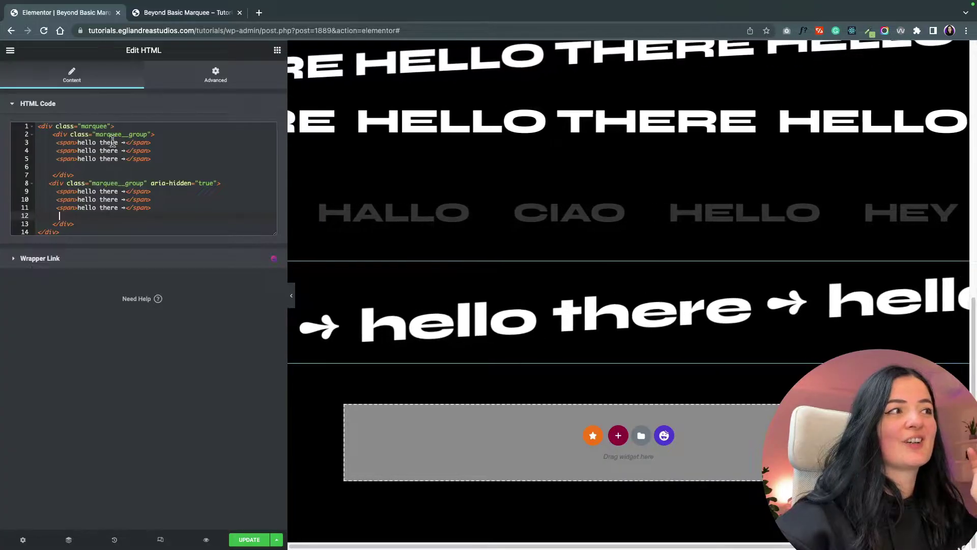
Step: Highlight the first group's span lines and the three 'hello there' spans in the HTML code
drag(46, 147, 84, 224)
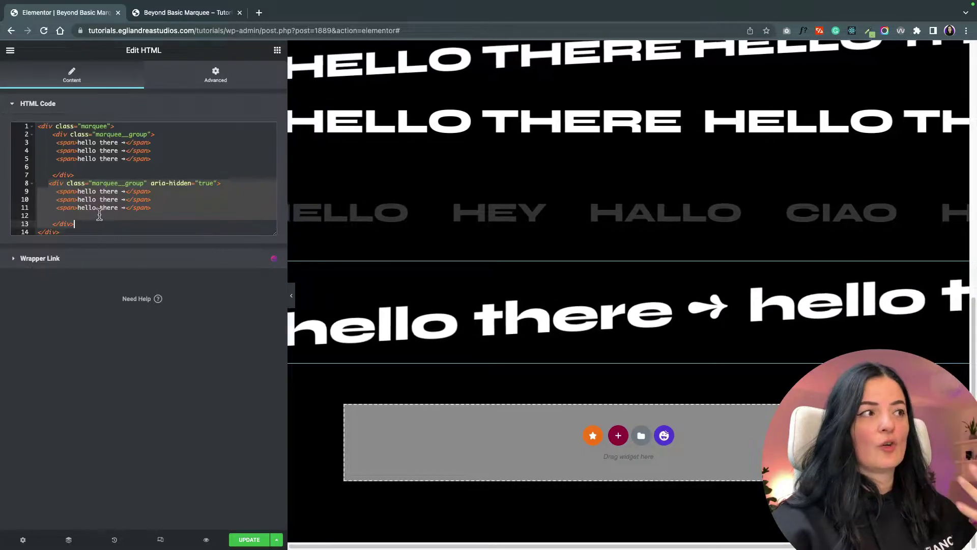
click(99, 216)
drag(55, 146, 152, 160)
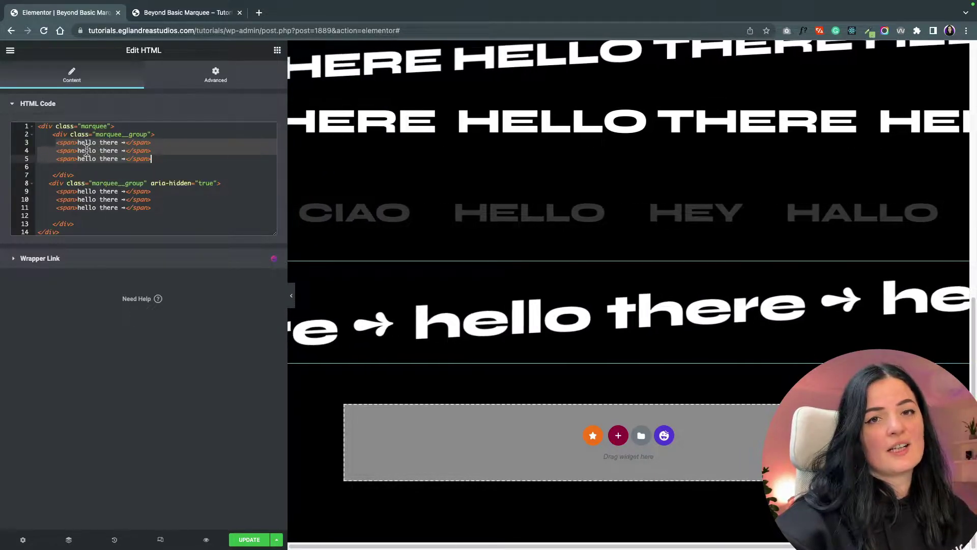
click(80, 201)
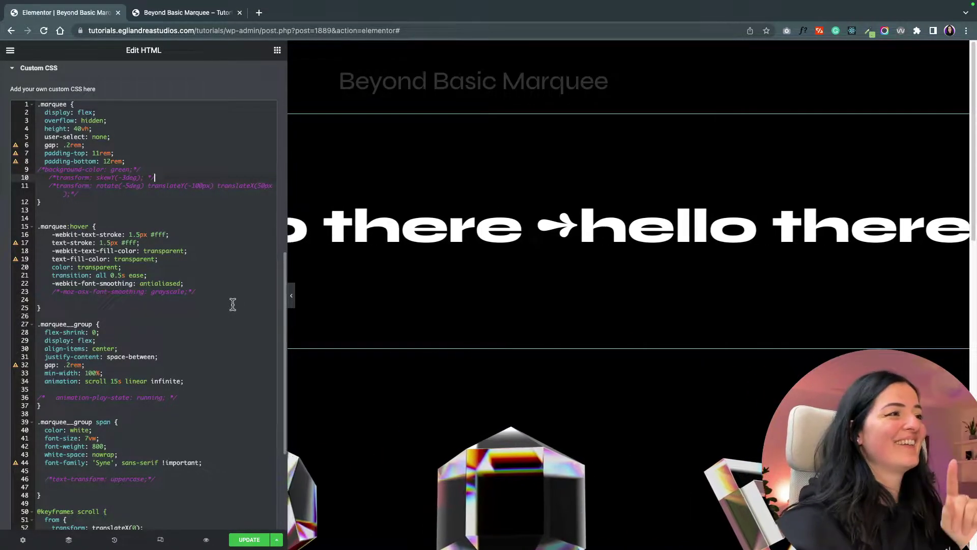
Step: Reduce the marquee's top and bottom padding to 1rem and edit its gap value
click(110, 161)
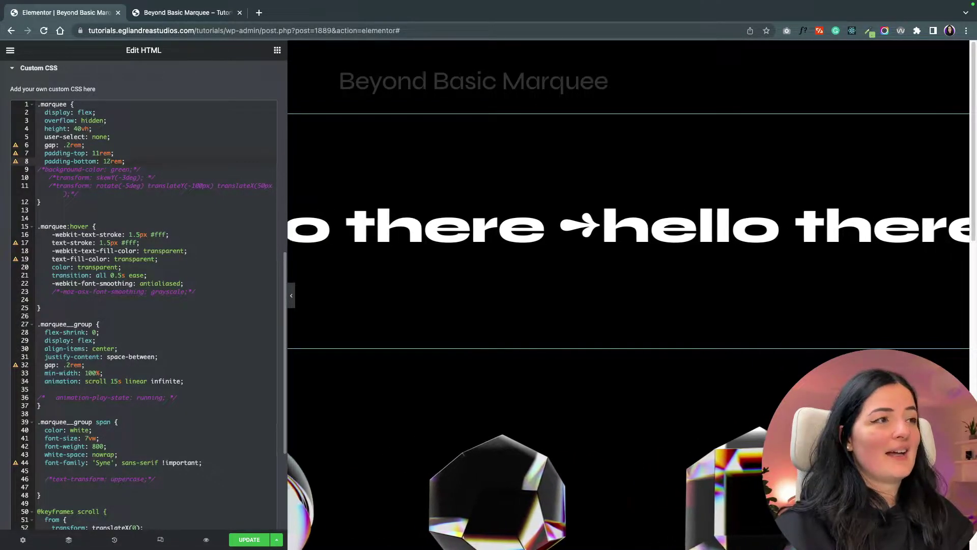
key(BackSpace)
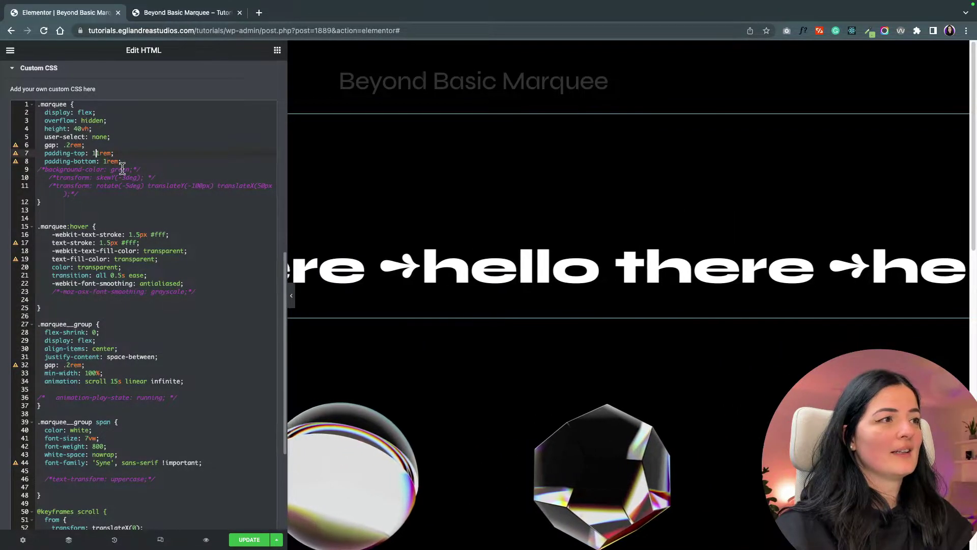
key(BackSpace)
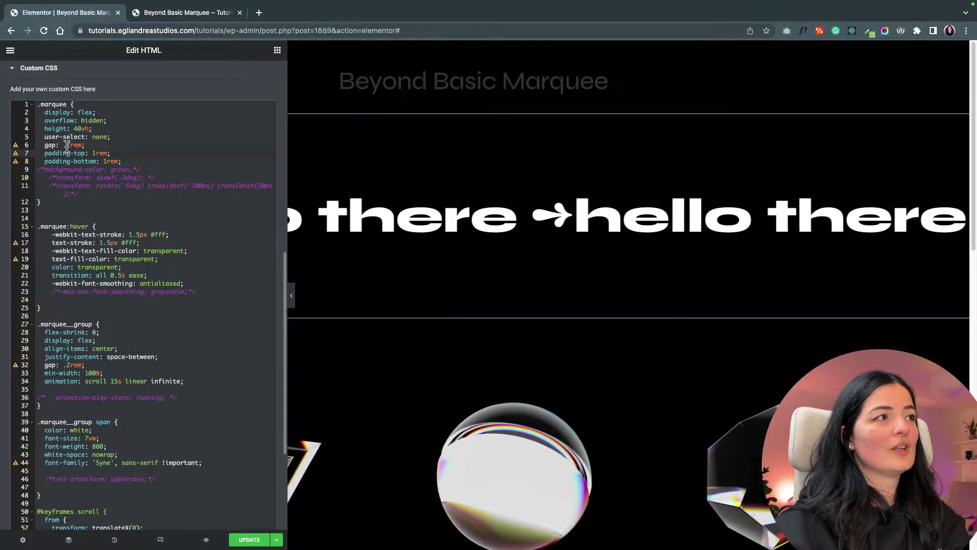
click(65, 146)
text(.)
Step: Set the .marquee height to 10vh, checking the band in the full-width preview
click(75, 129)
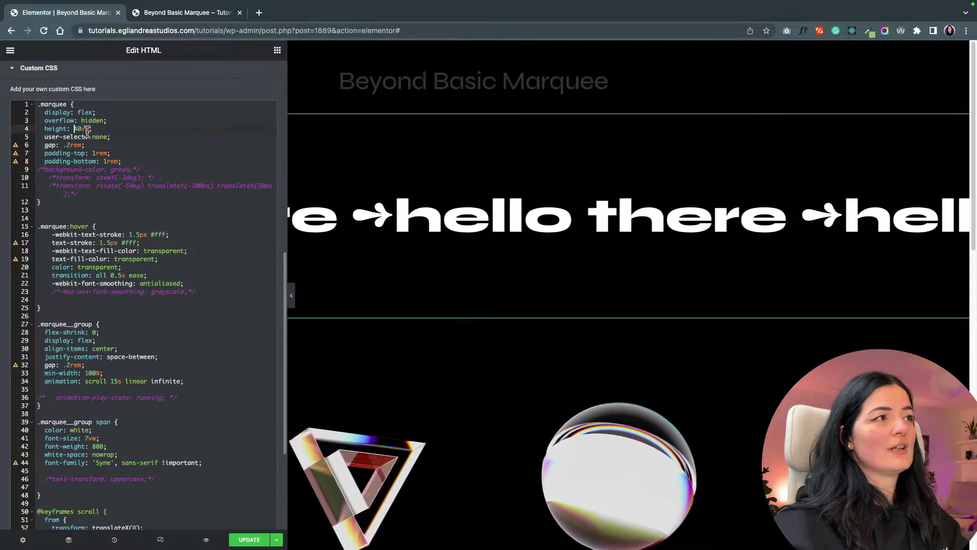
key(Delete)
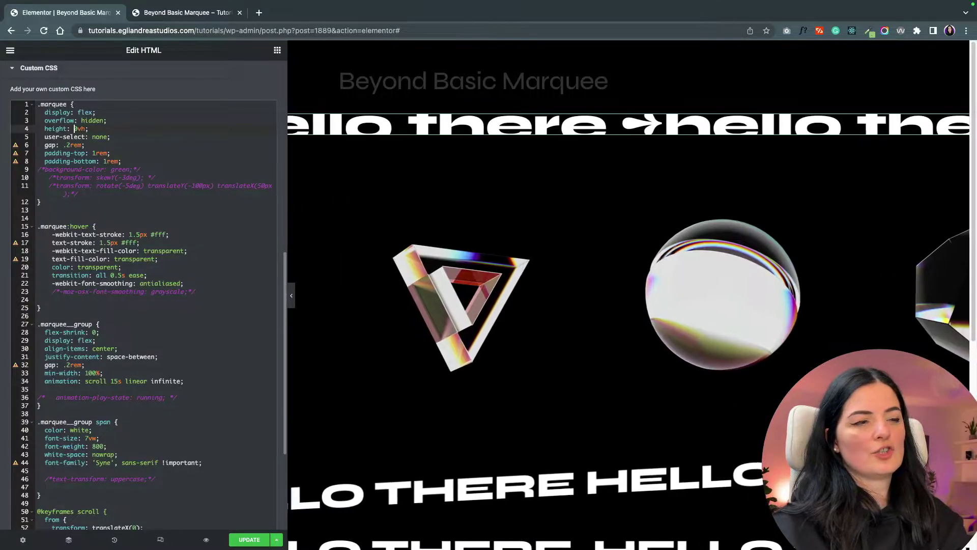
text(2)
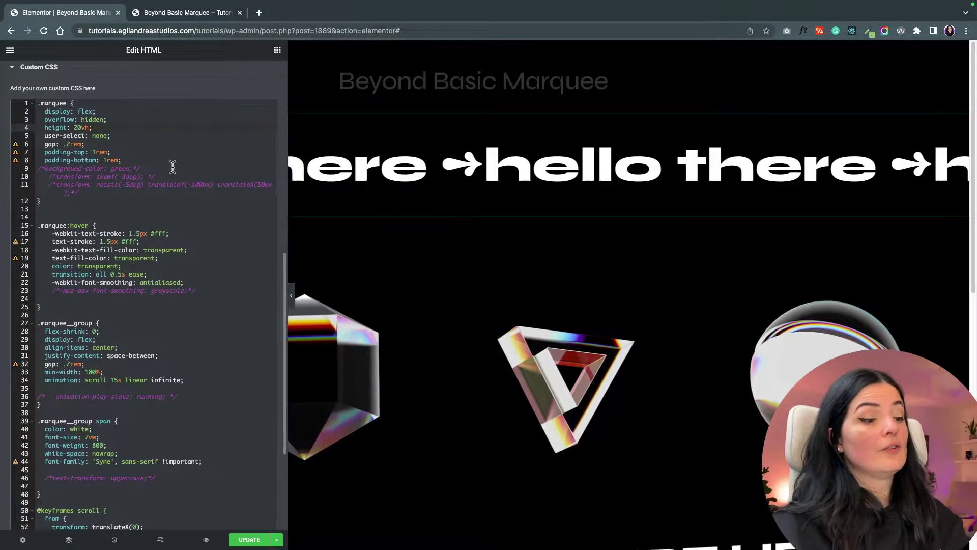
key(BackSpace)
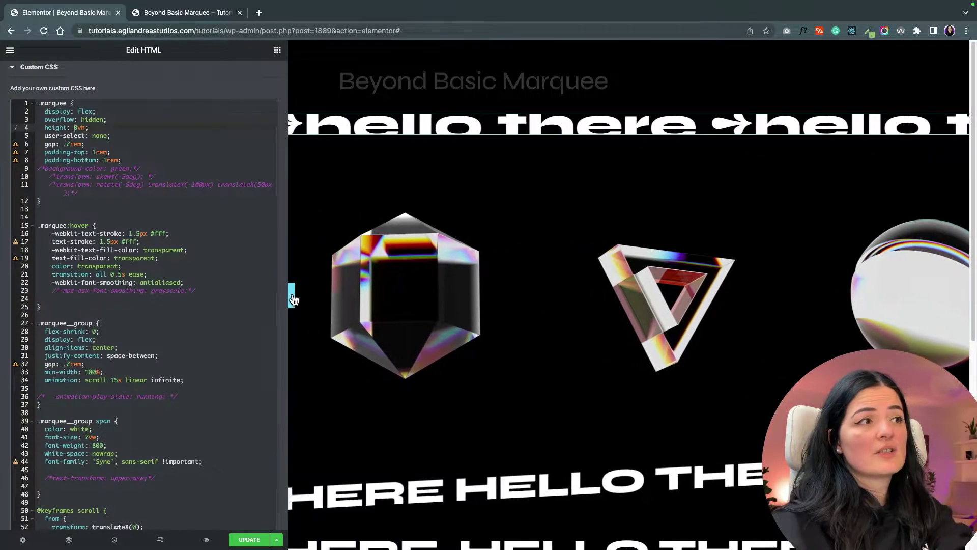
click(293, 296)
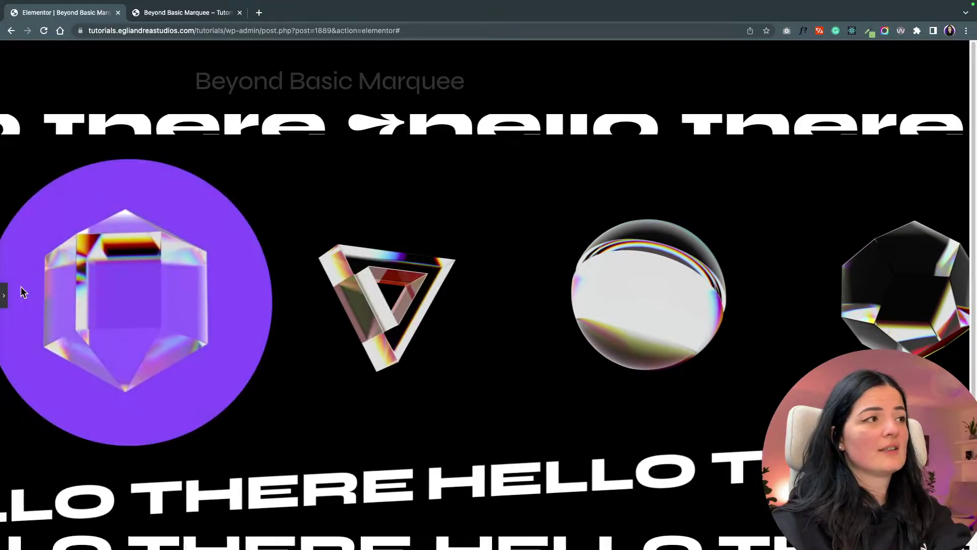
click(4, 295)
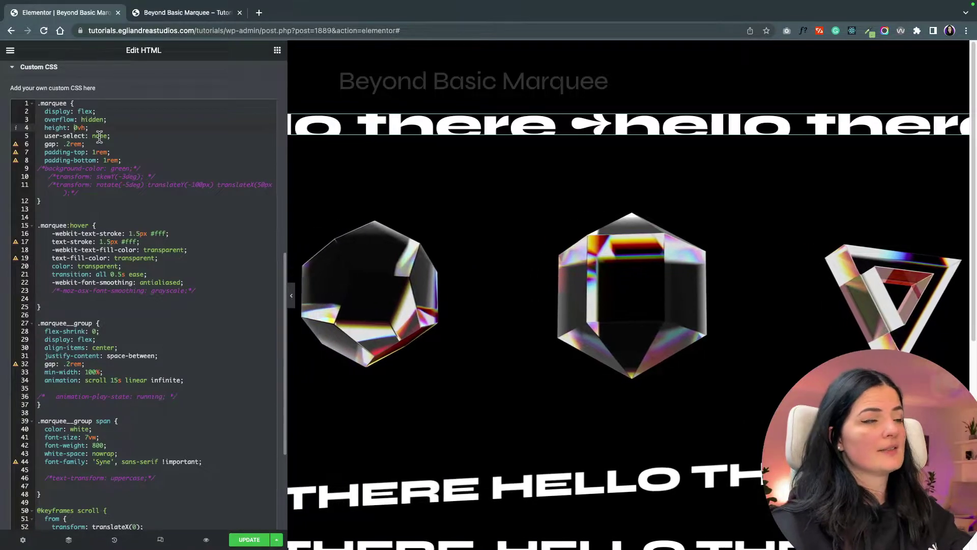
text(10)
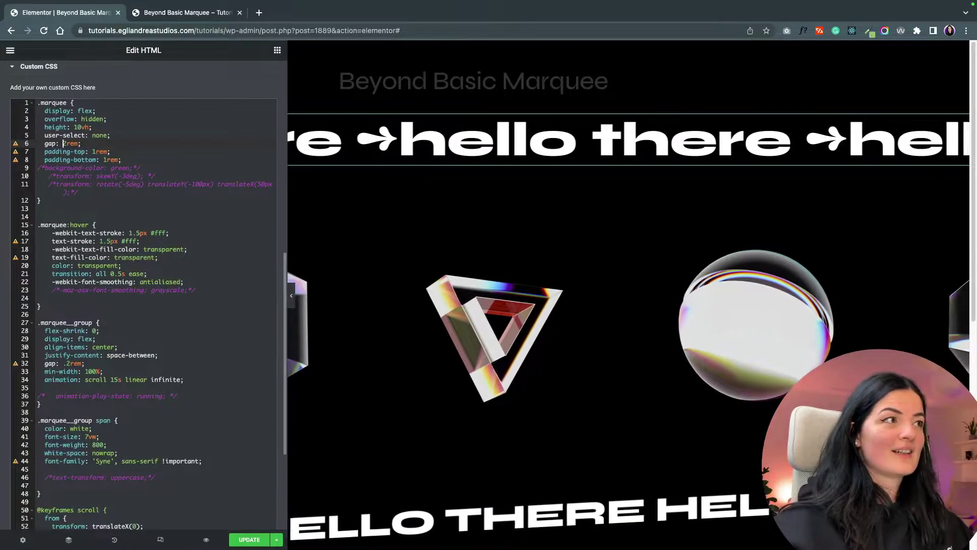
Step: Uncomment background-color: green in the .marquee rule and preview the green band
scroll(133, 367, down, 3)
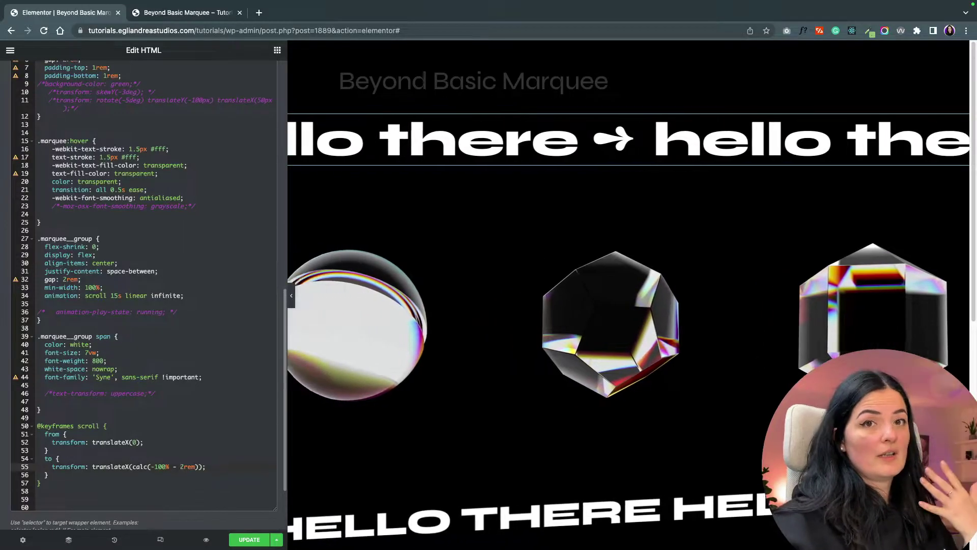
scroll(200, 466, up, 5)
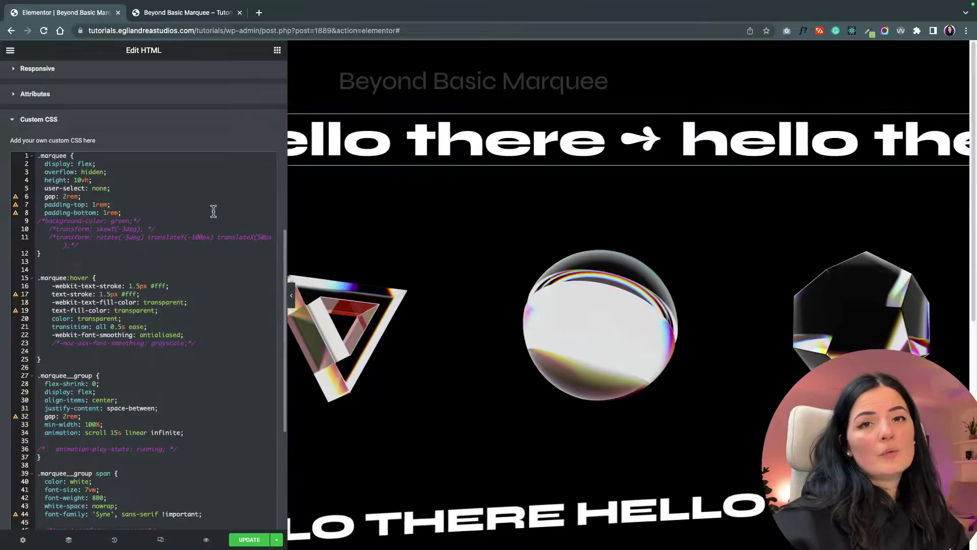
click(211, 204)
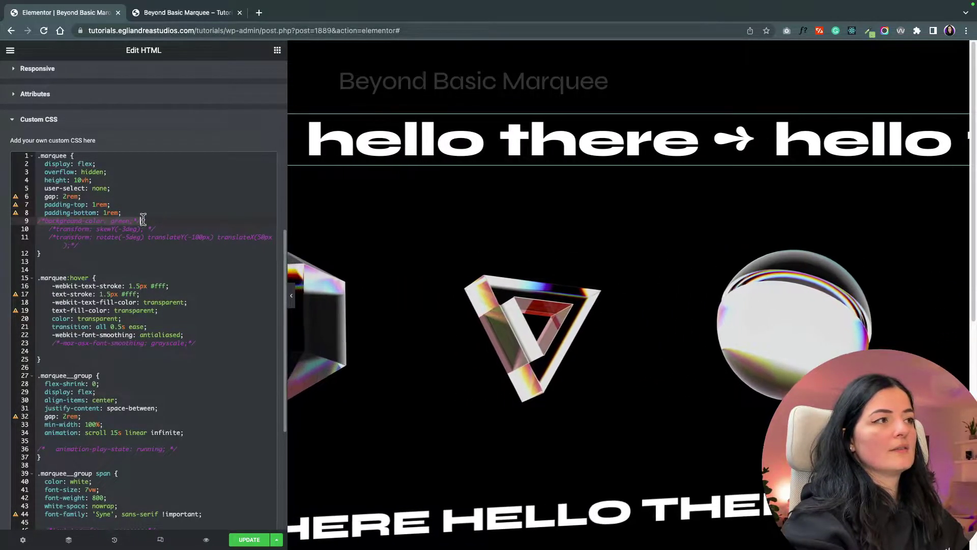
key(super+slash)
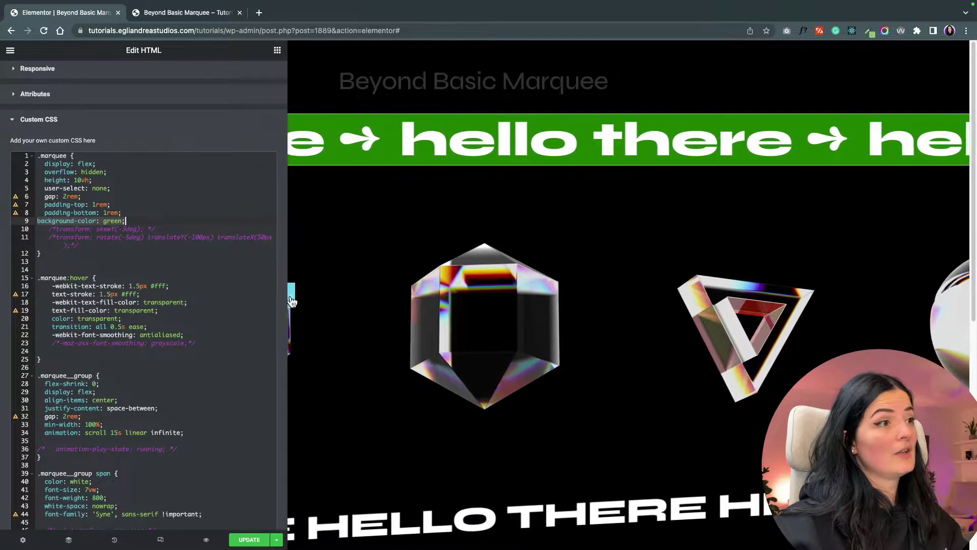
click(292, 301)
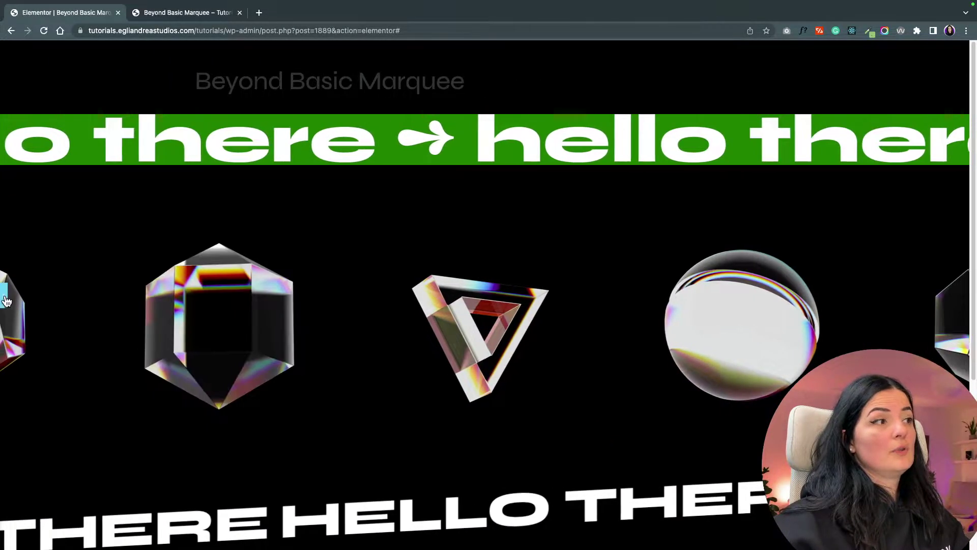
Step: Comment the green background out again and enable the skewY(-3deg) transform
click(5, 299)
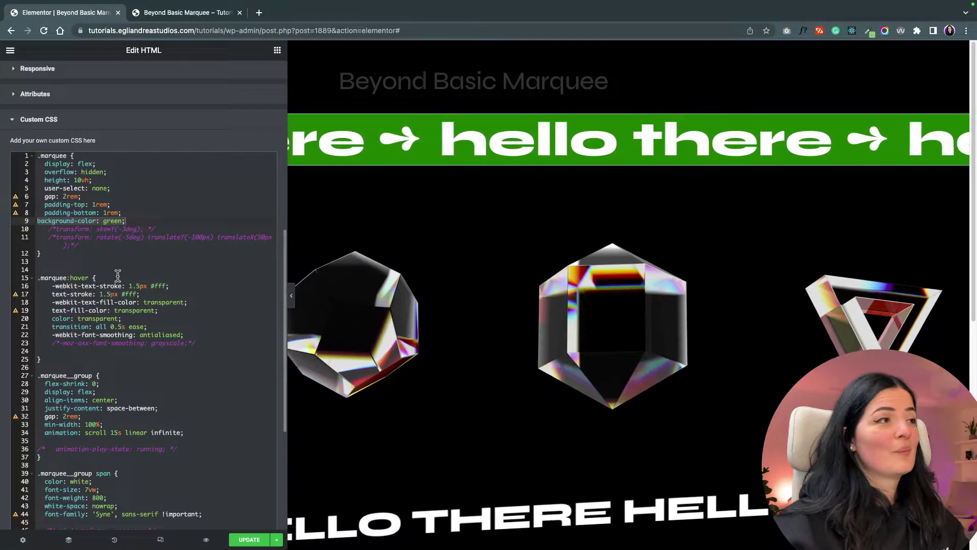
click(137, 253)
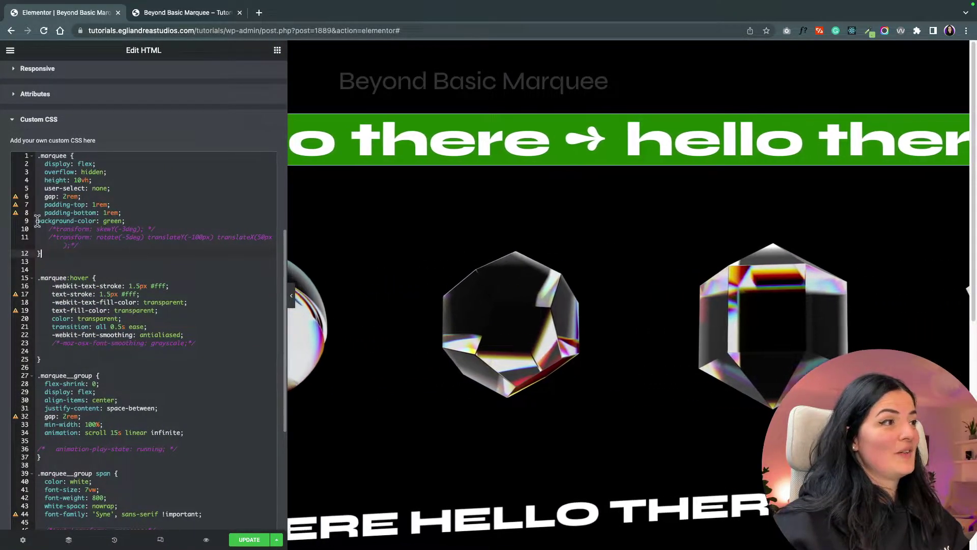
click(126, 219)
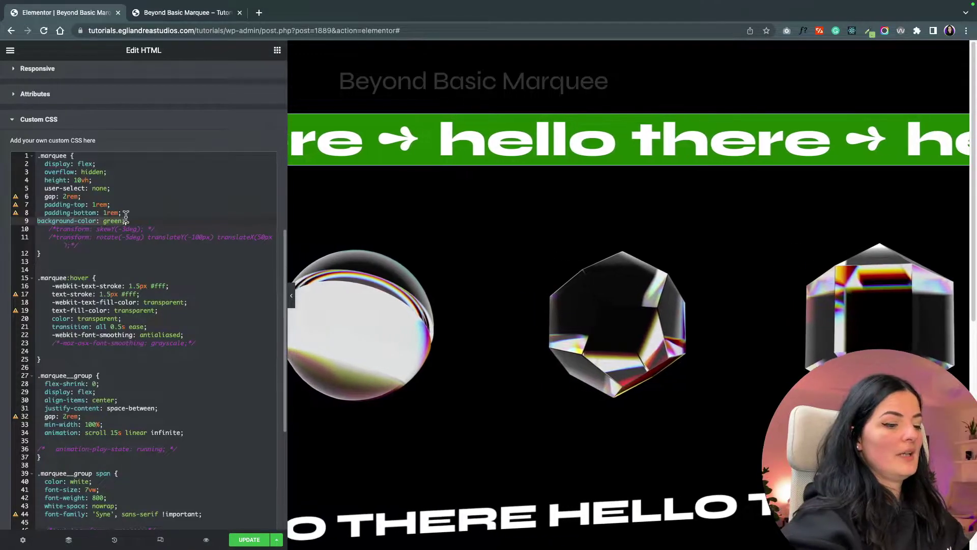
key(super+slash)
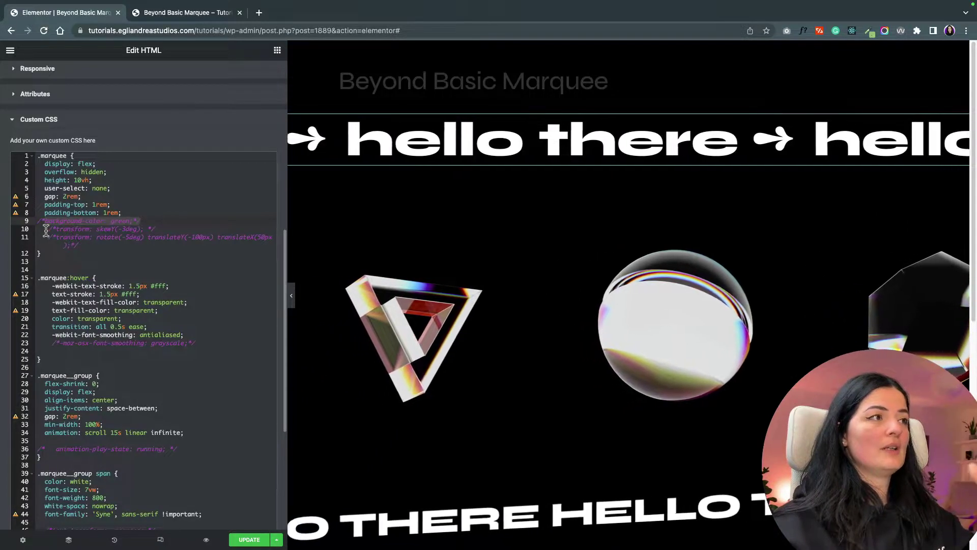
click(153, 229)
key(super+slash)
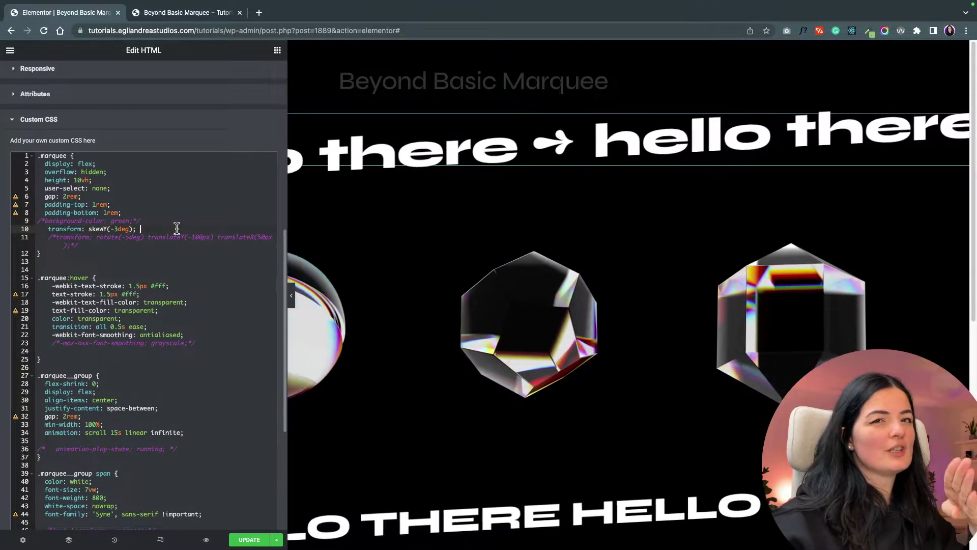
Step: Swap the skewY transform for the rotate(-5deg) translate transform and preview the tilted band
drag(50, 230, 146, 230)
key(super+slash)
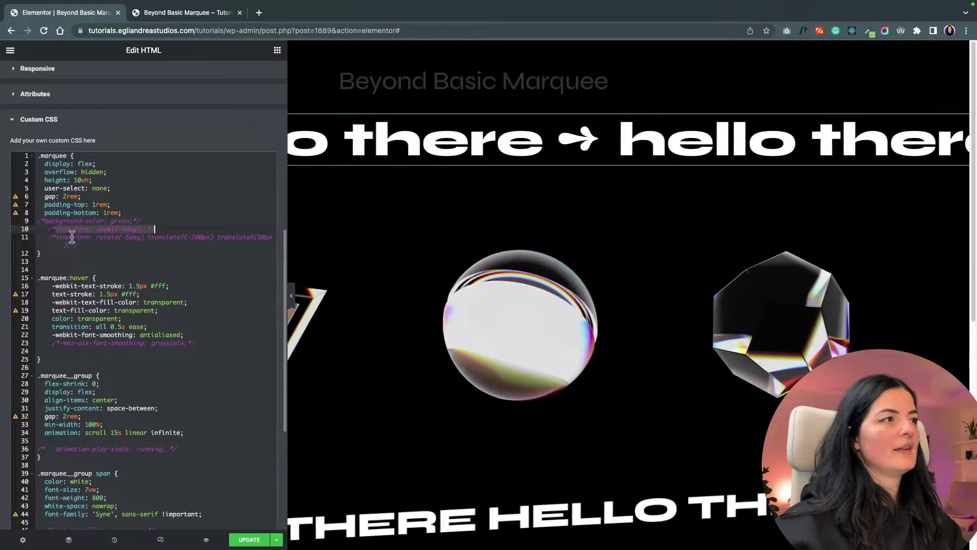
drag(48, 237, 88, 238)
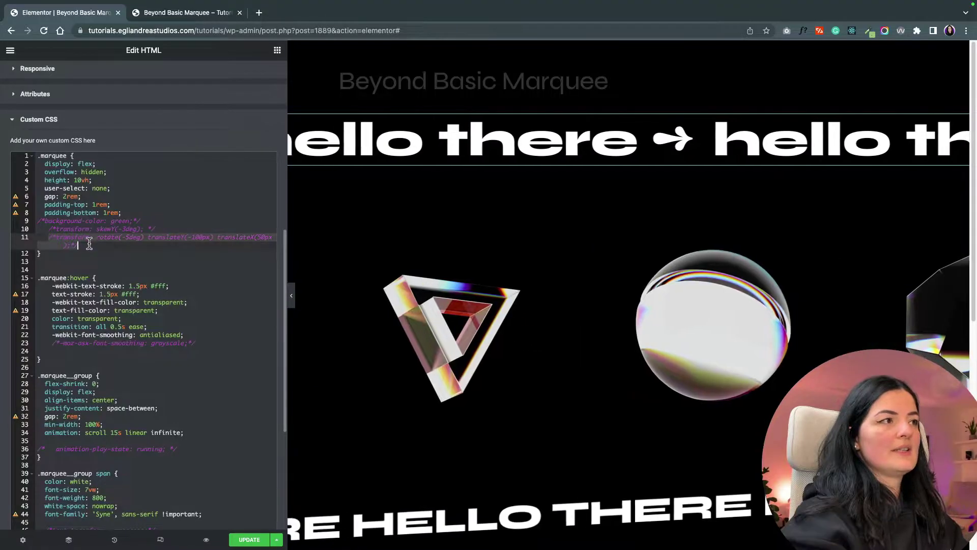
key(super+slash)
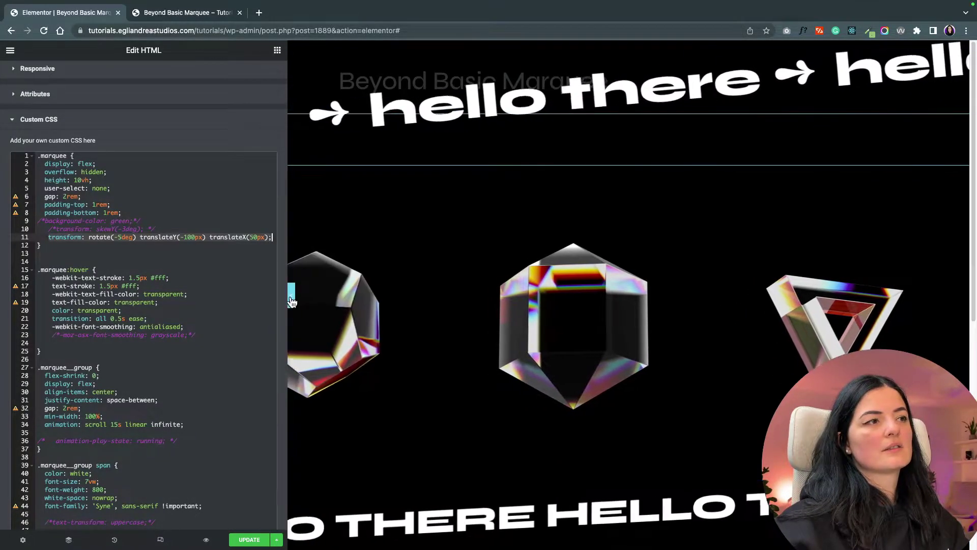
click(292, 295)
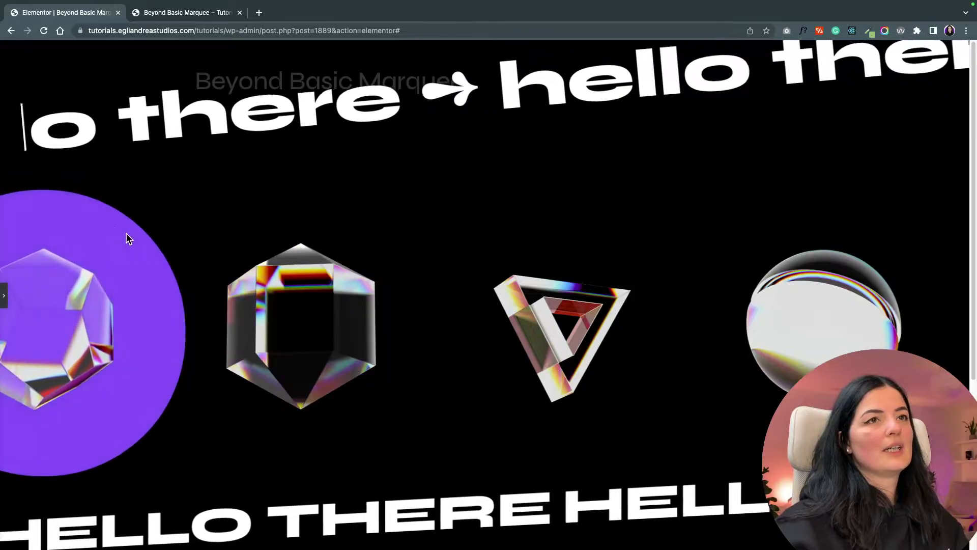
click(4, 296)
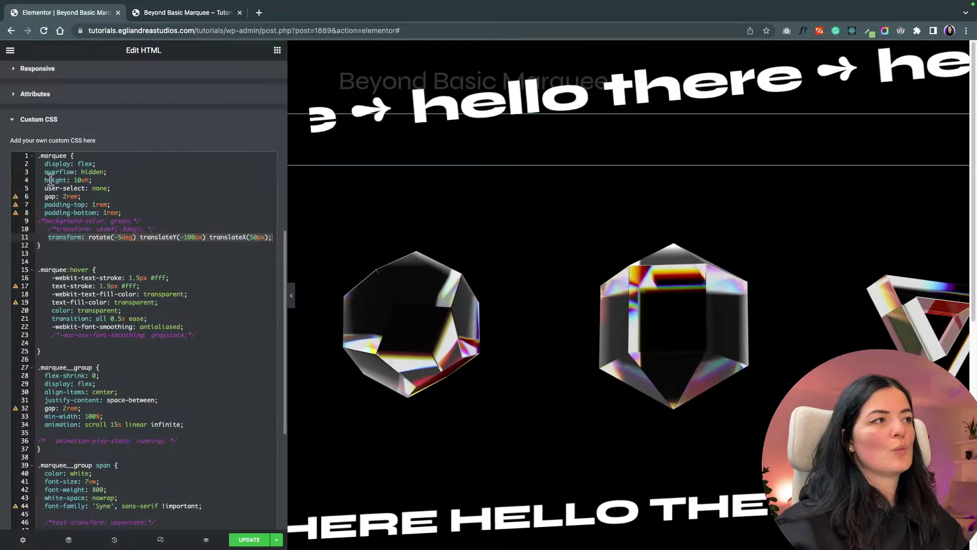
Step: Comment out overflow: hidden and change the translateY amount to -30px
click(117, 171)
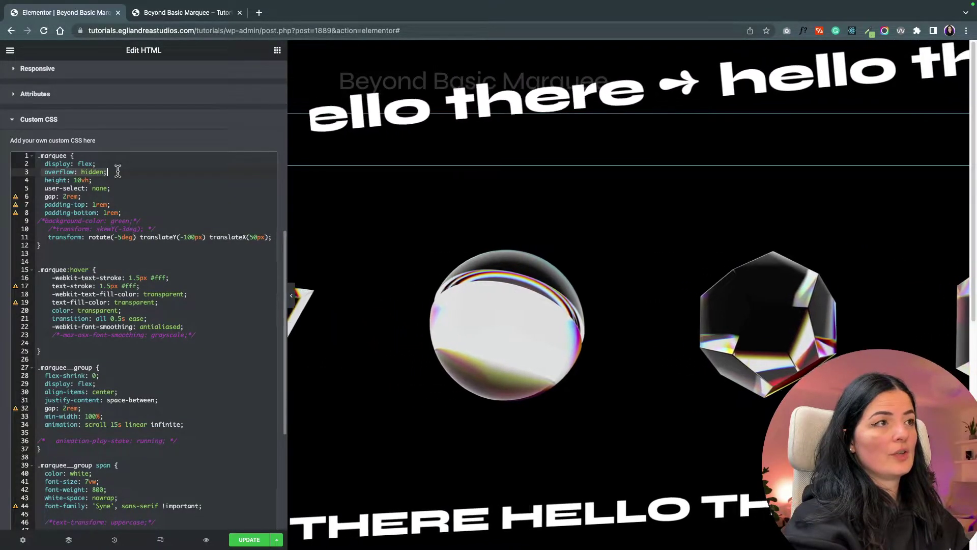
key(super+slash)
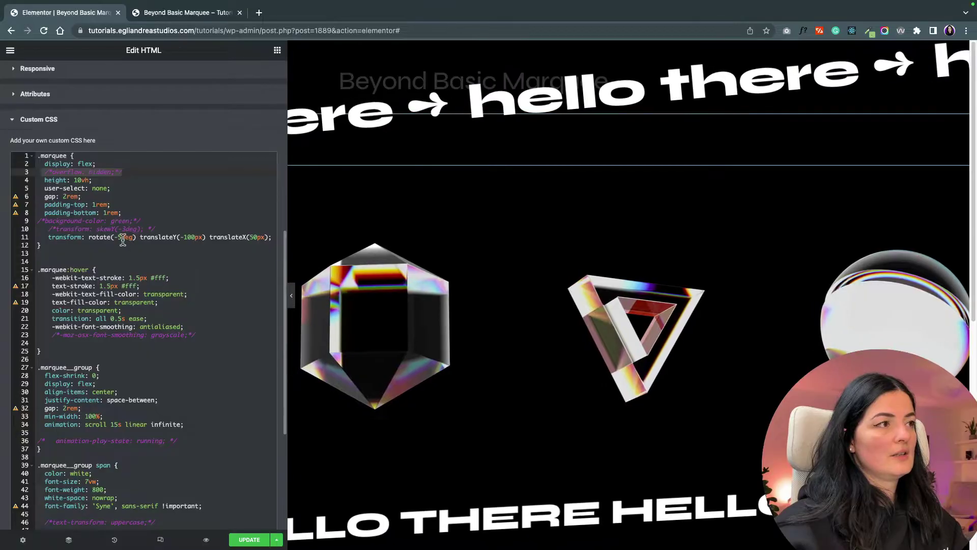
click(187, 237)
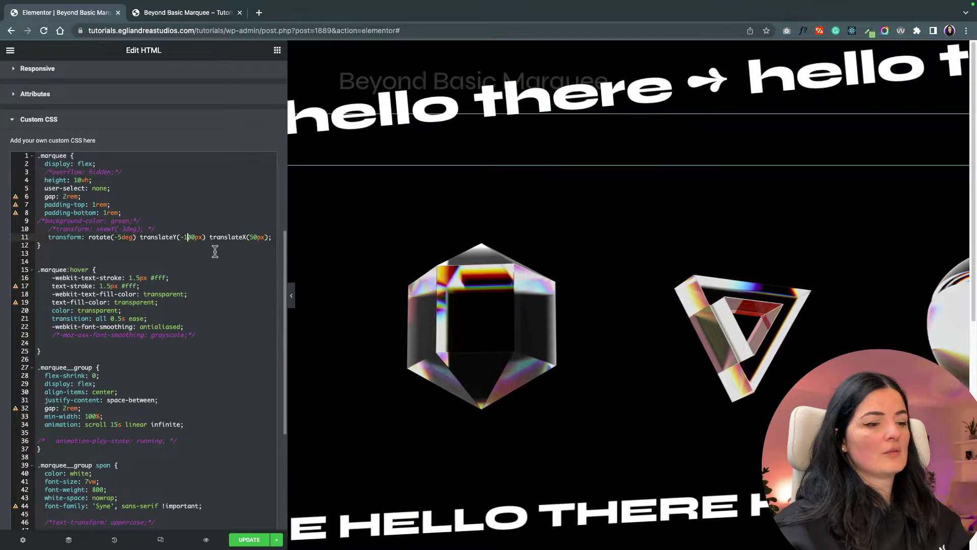
key(Delete)
key(Delete)
text(5)
key(BackSpace)
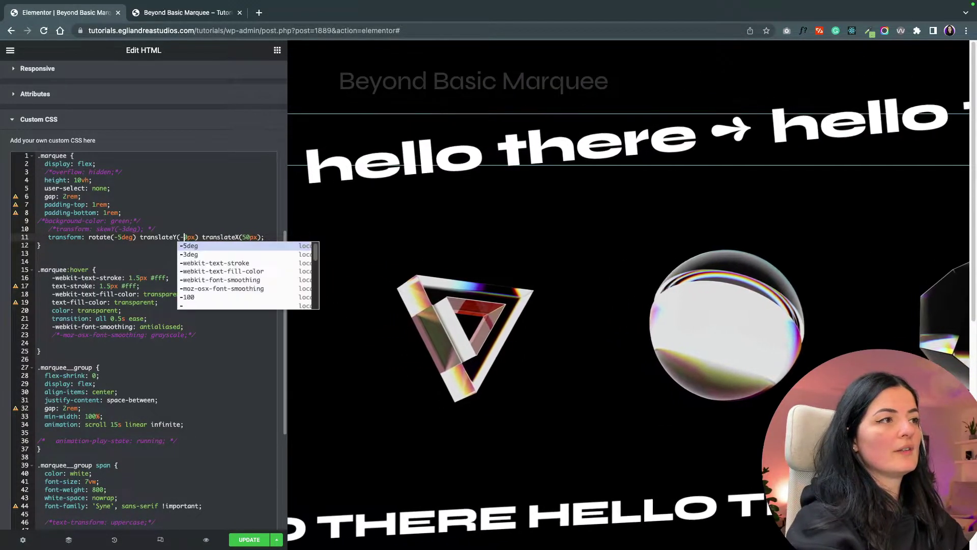
text(3)
click(222, 211)
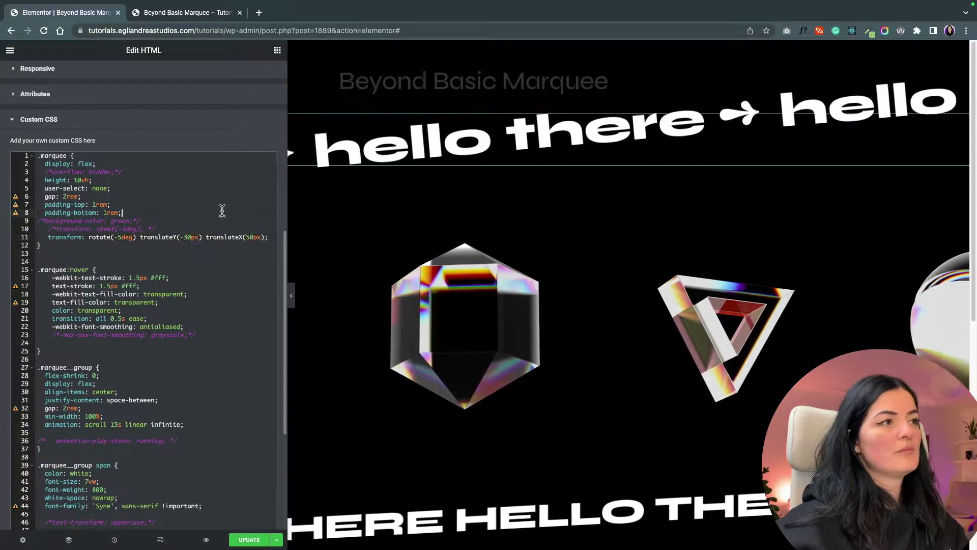
Step: Keep translateX at 50px and comment out the whole rotate/translate transform line
click(246, 237)
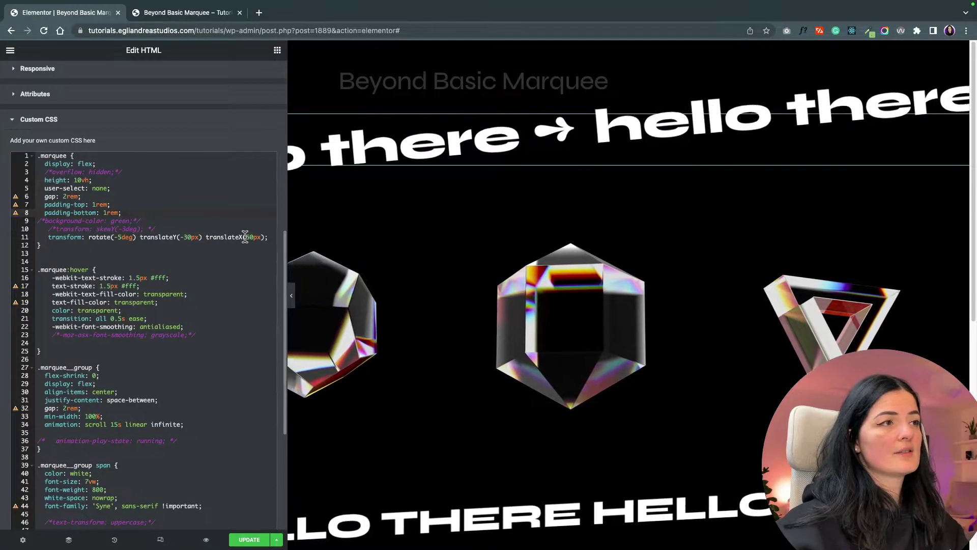
text(-)
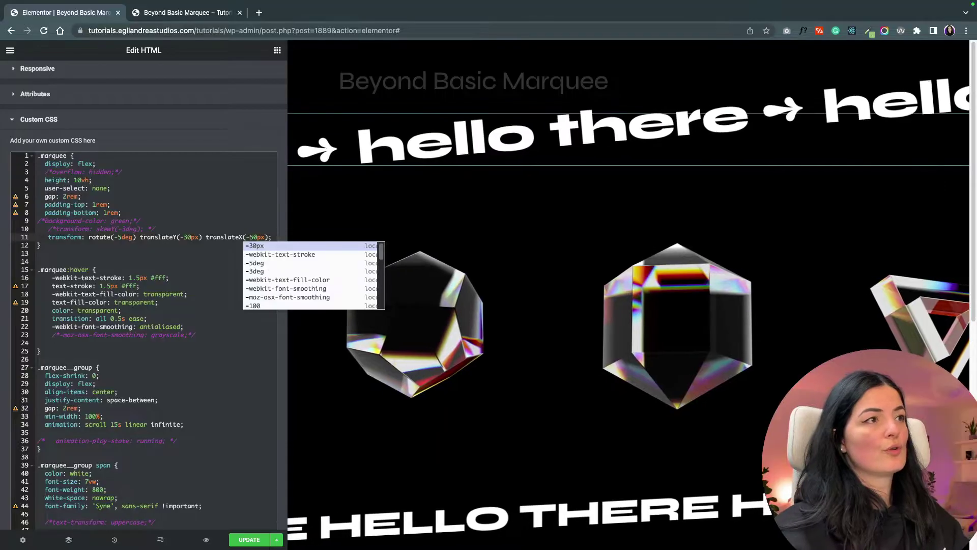
key(BackSpace)
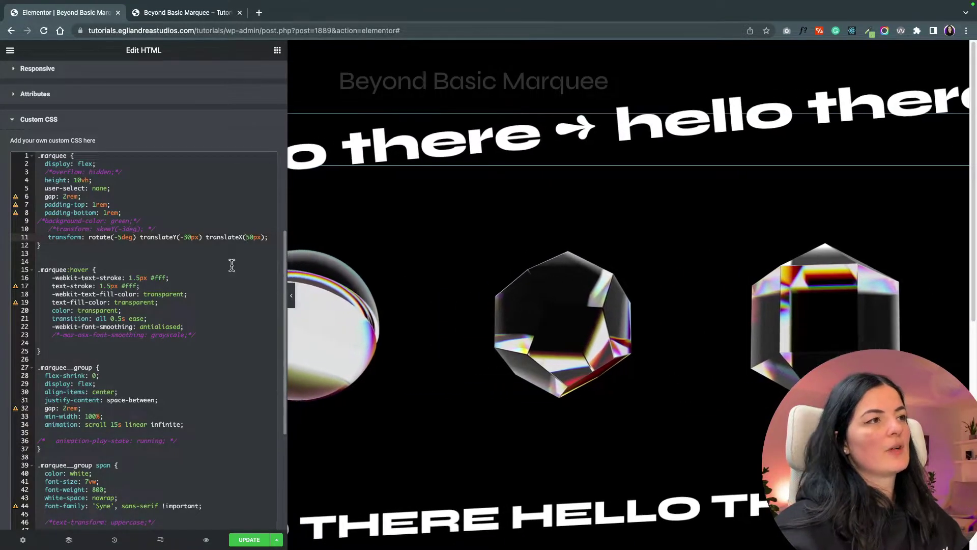
click(140, 250)
drag(48, 237, 249, 238)
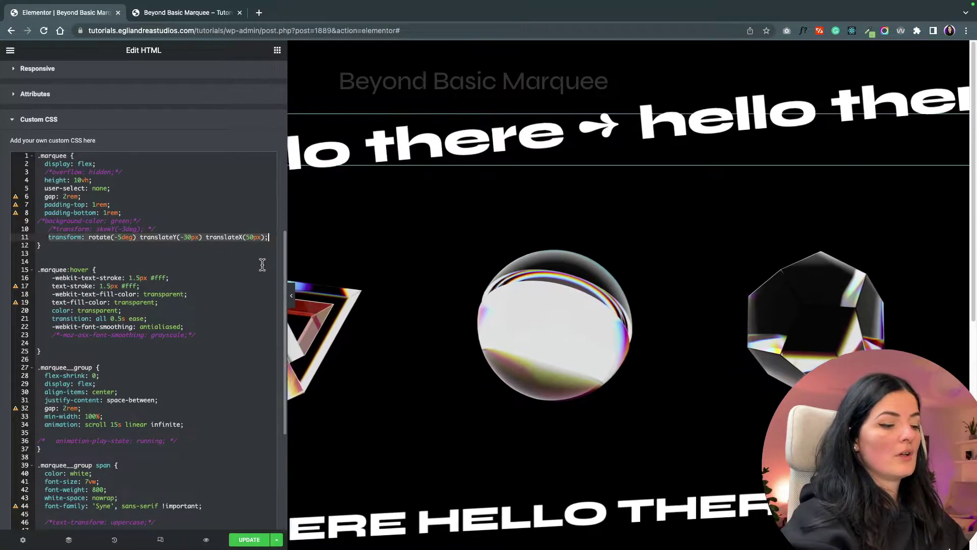
key(super+slash)
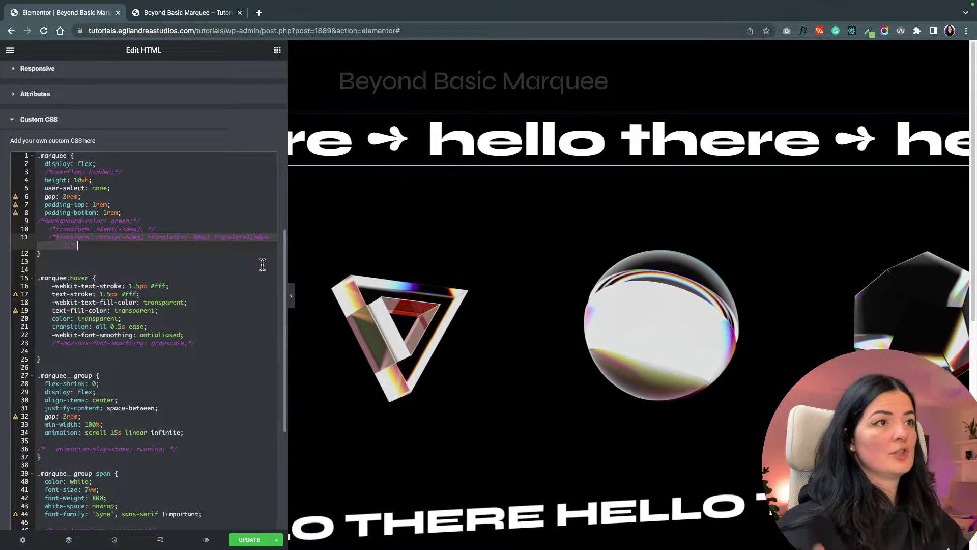
click(195, 260)
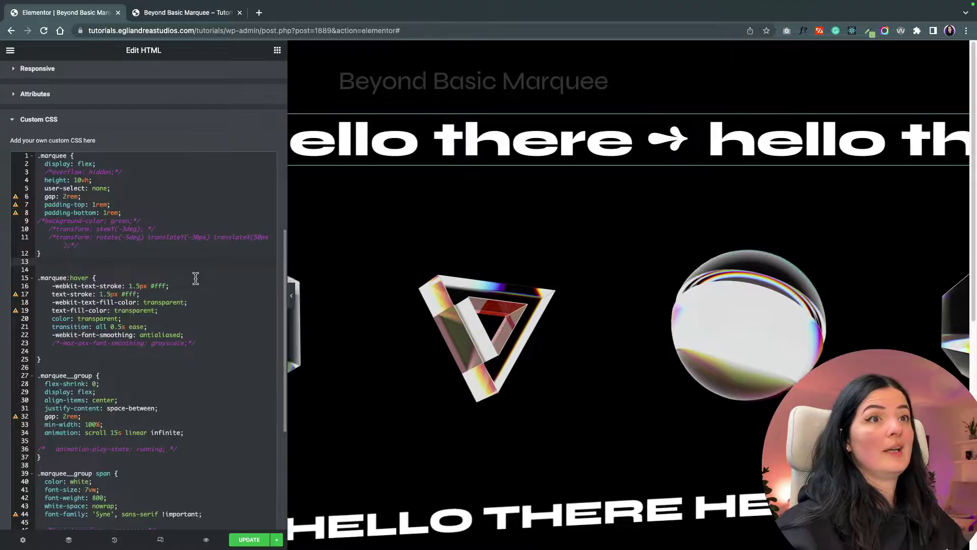
scroll(195, 279, down, 3)
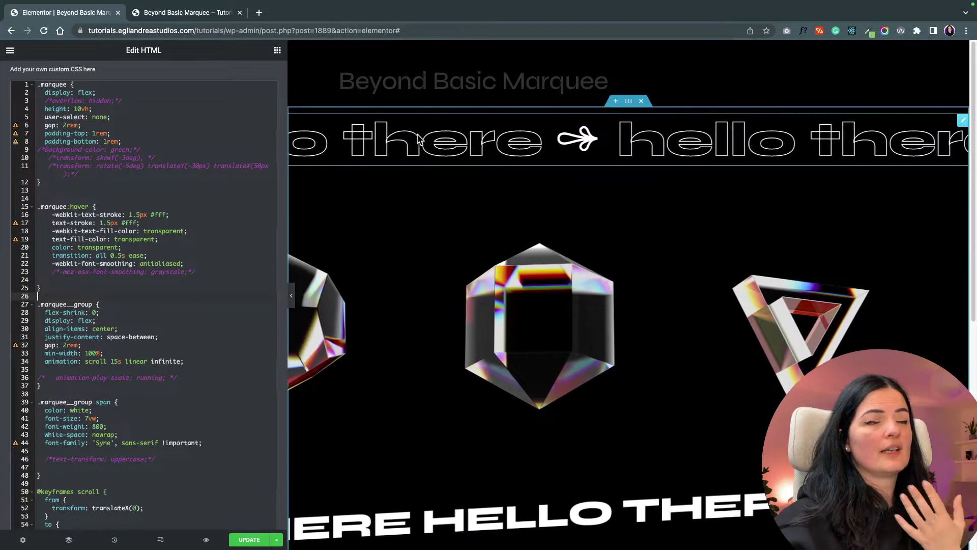
click(197, 190)
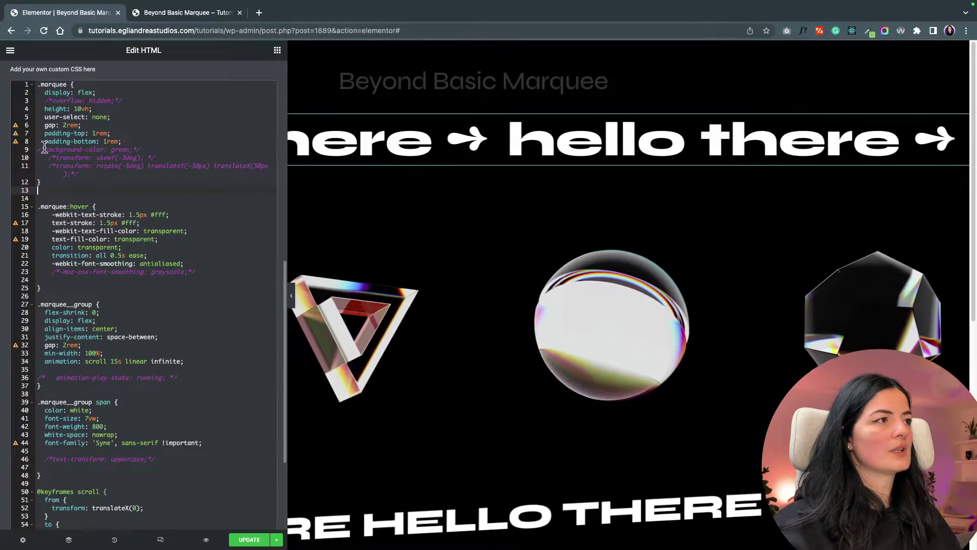
drag(45, 149, 133, 149)
key(super+c)
drag(53, 215, 186, 261)
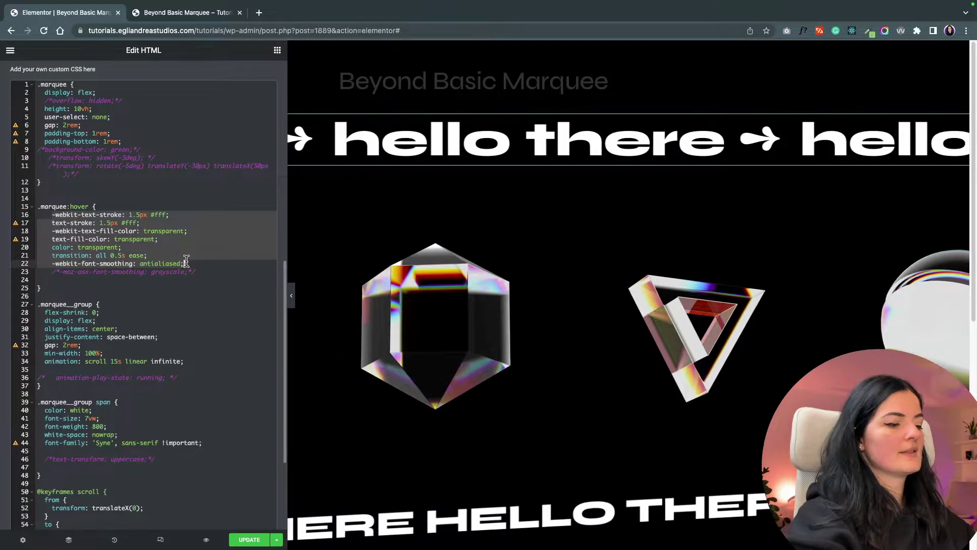
key(super+slash)
click(96, 206)
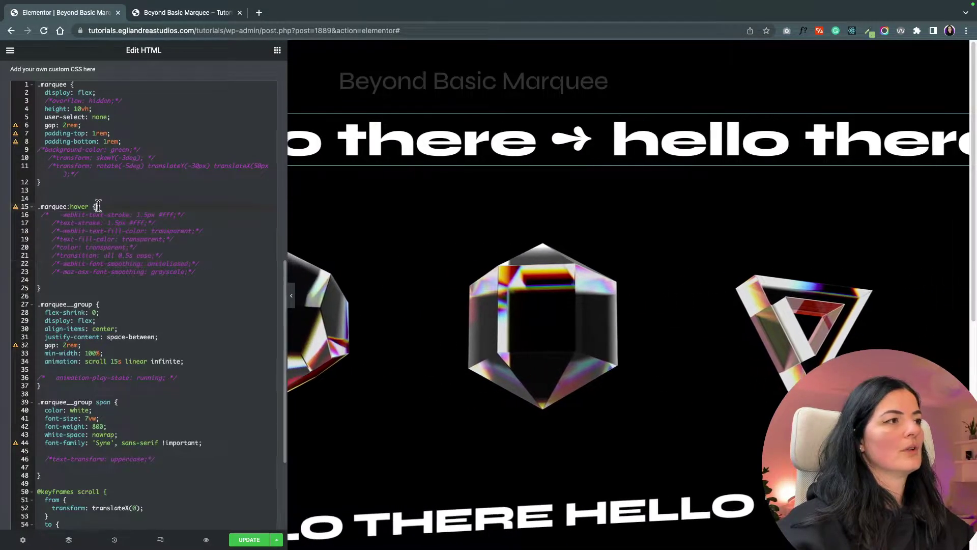
key(Return)
key(super+v)
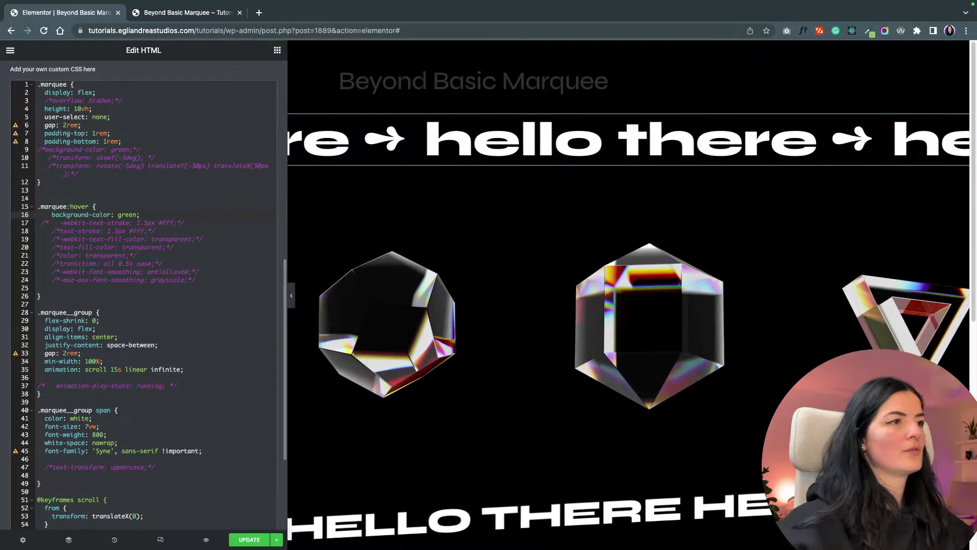
mouse_move(326, 158)
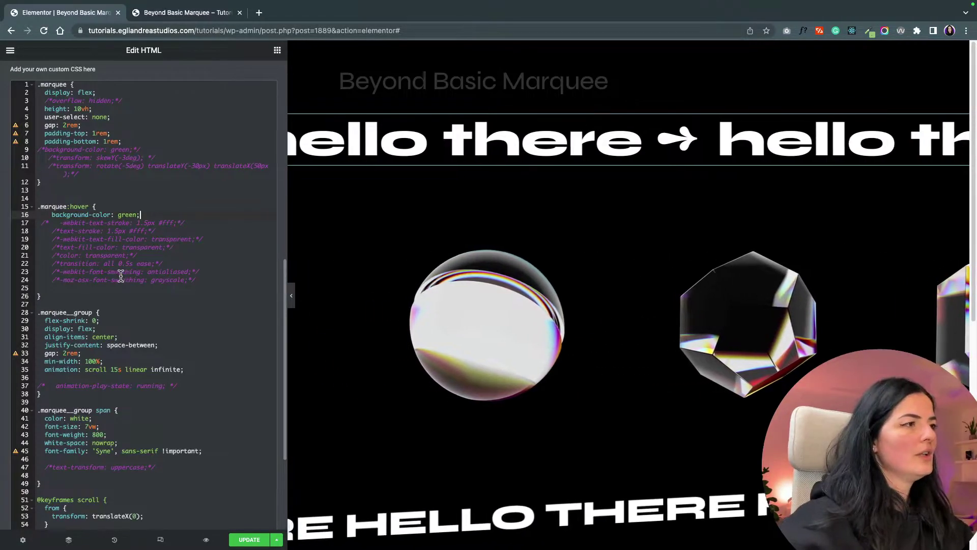
drag(53, 263, 164, 261)
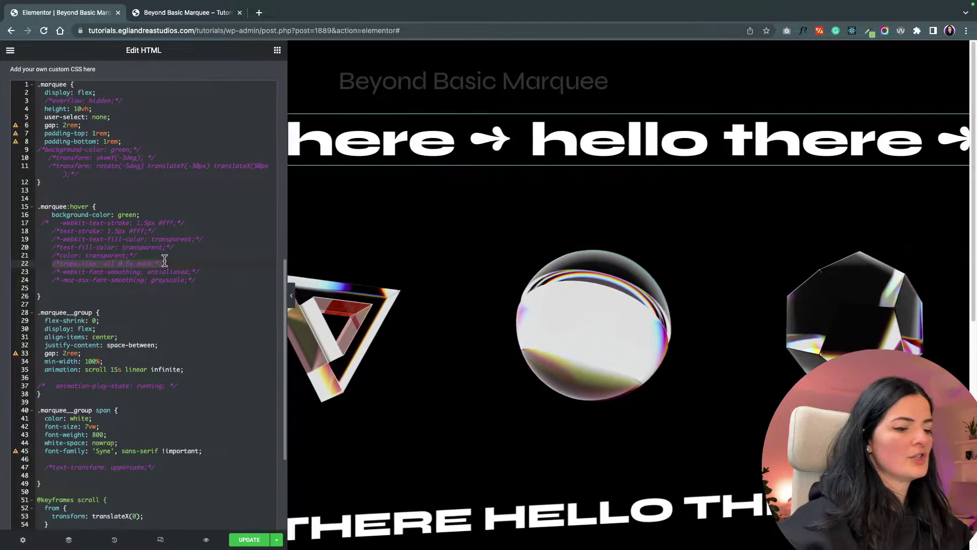
key(super+slash)
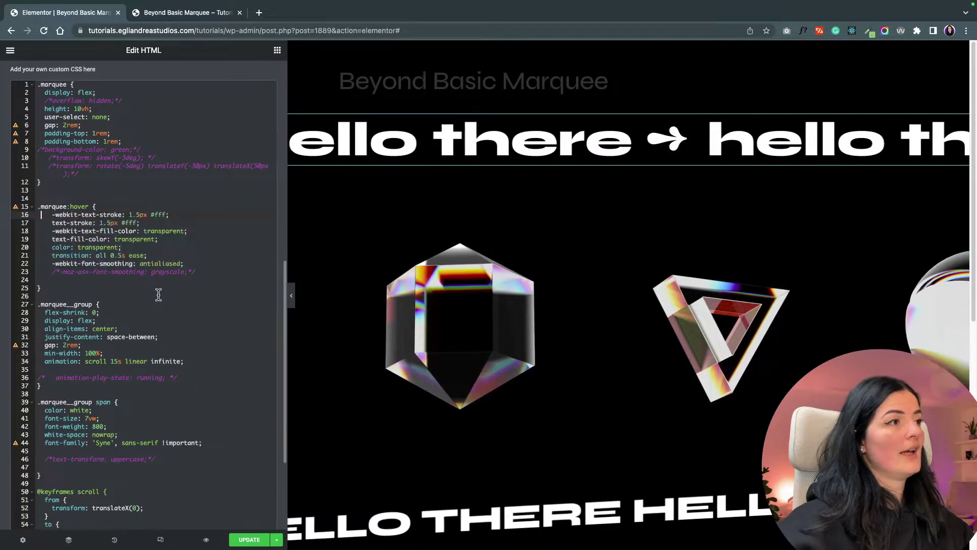
click(210, 264)
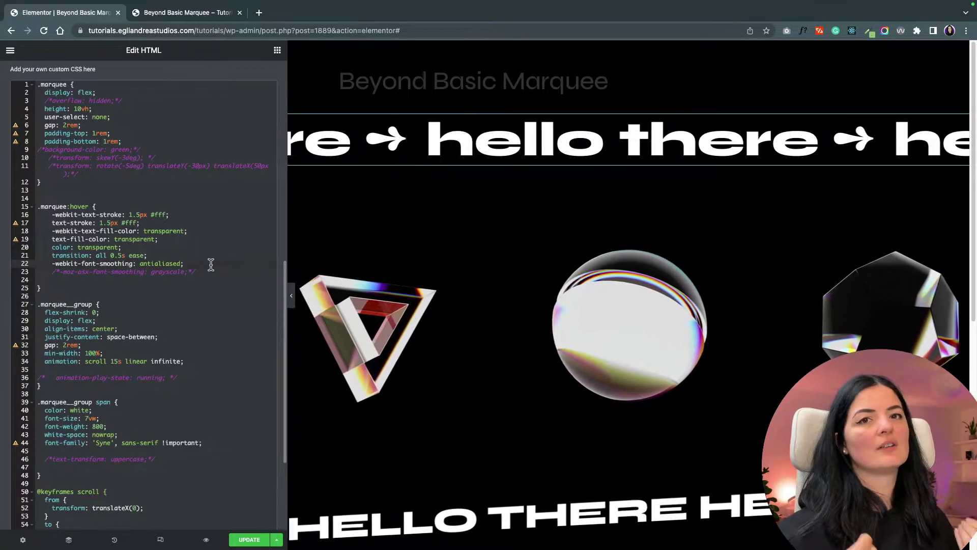
Step: Scroll through the marquee Custom CSS to review the hover rule and scroll keyframes
scroll(211, 264, down, 5)
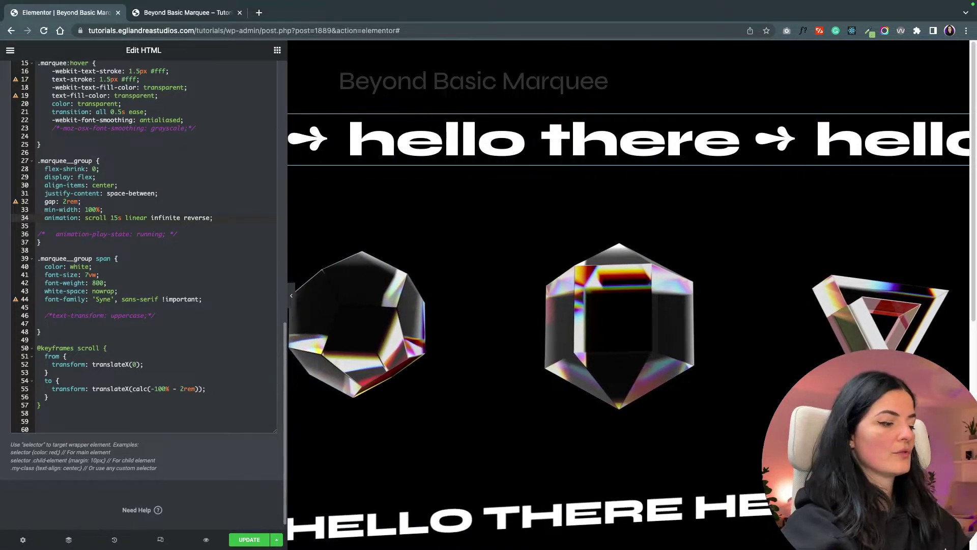
click(219, 237)
scroll(218, 239, down, 1)
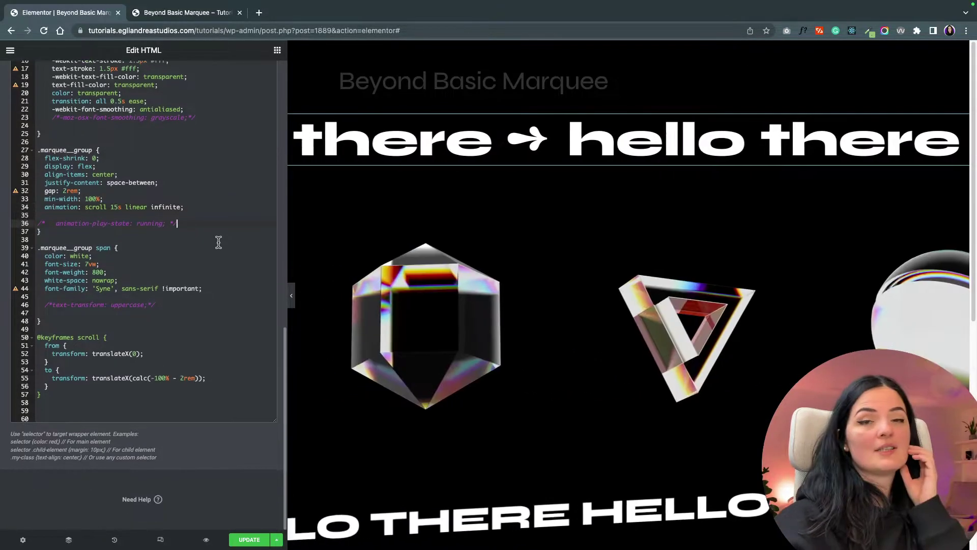
scroll(218, 241, up, 5)
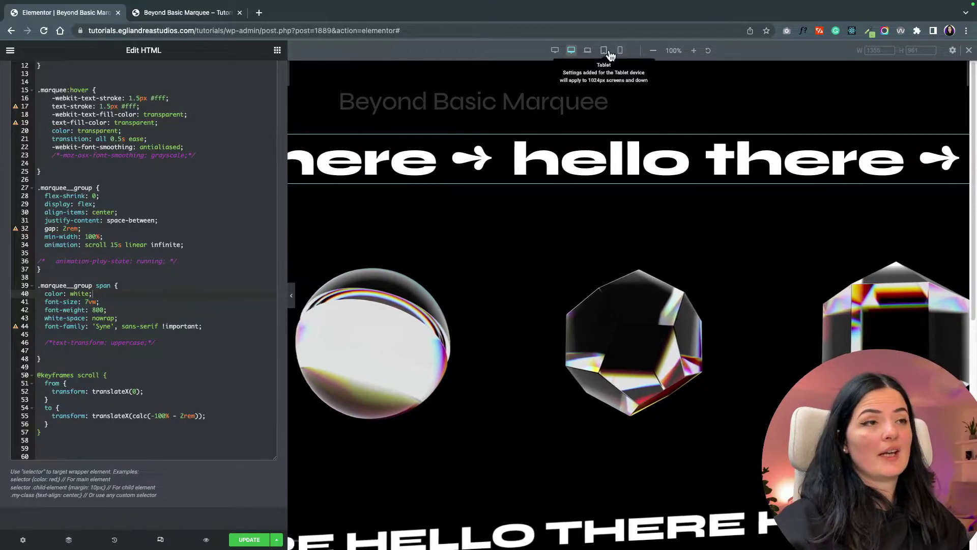
Step: Preview the marquee at tablet width and then at mobile width
click(605, 50)
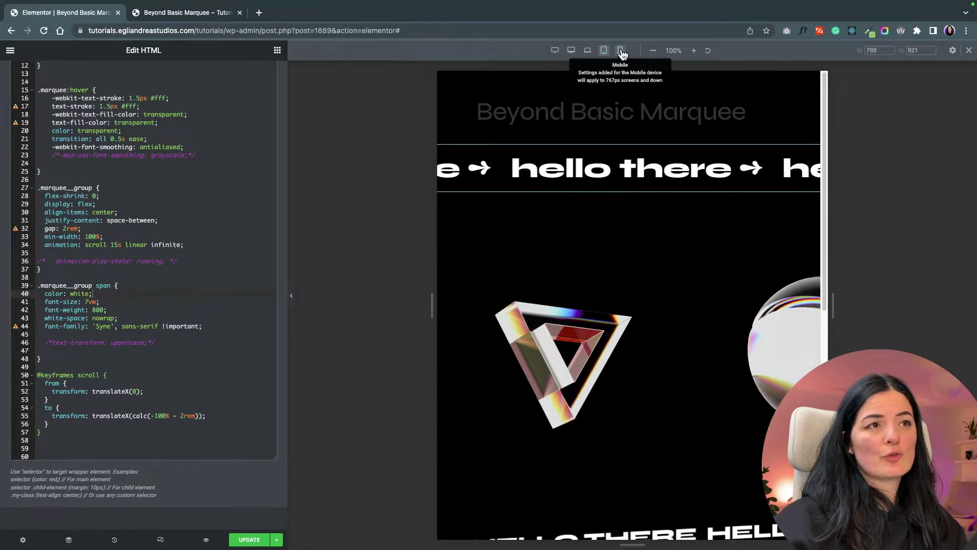
click(622, 52)
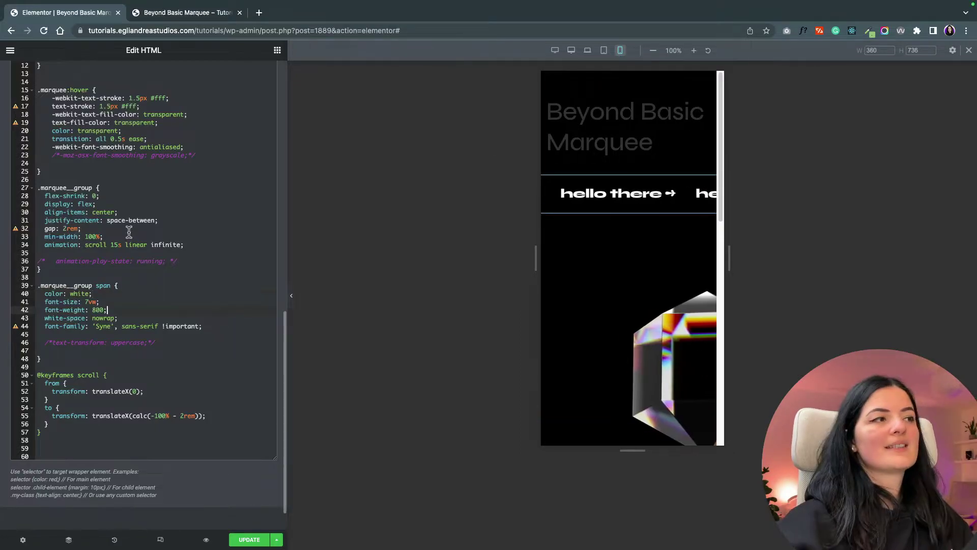
scroll(84, 303, down, 1)
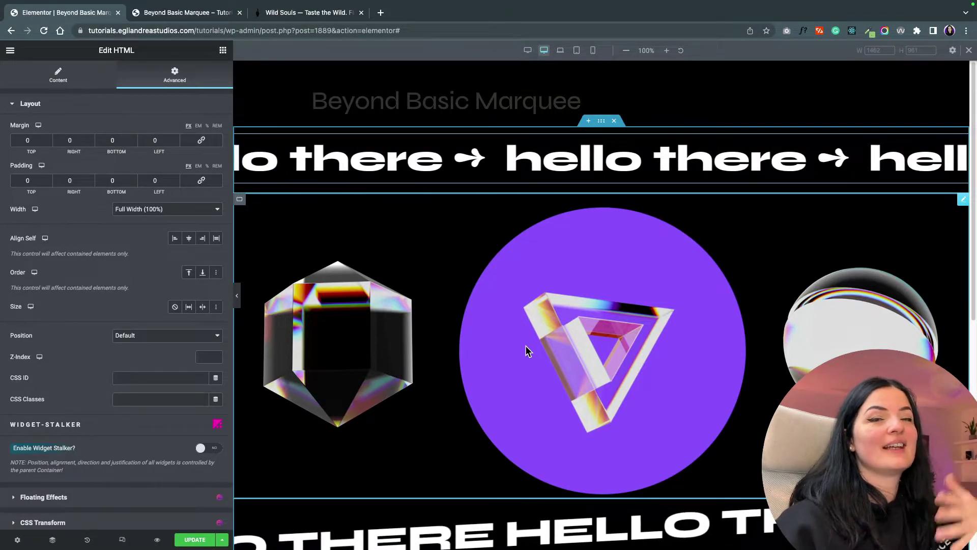
click(308, 12)
scroll(886, 133, down, 2)
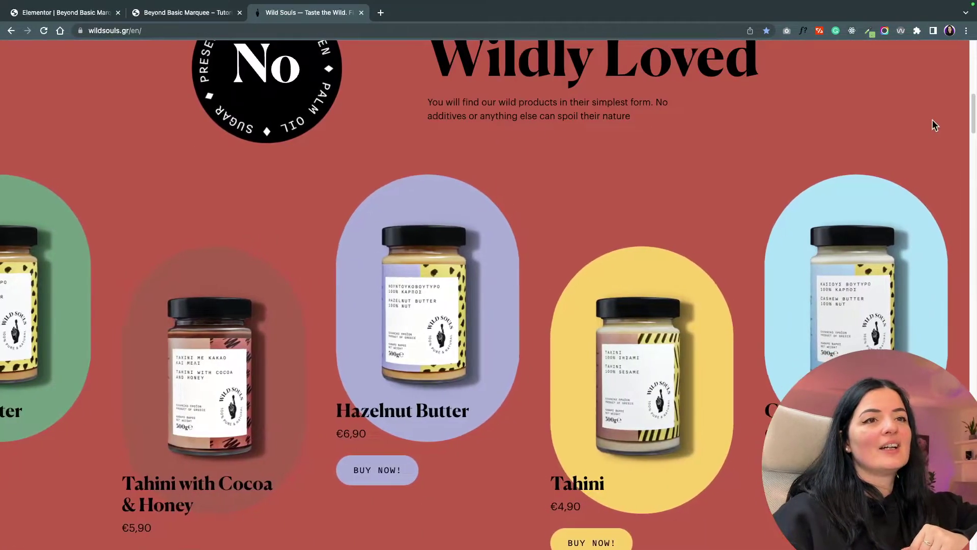
scroll(886, 134, down, 2)
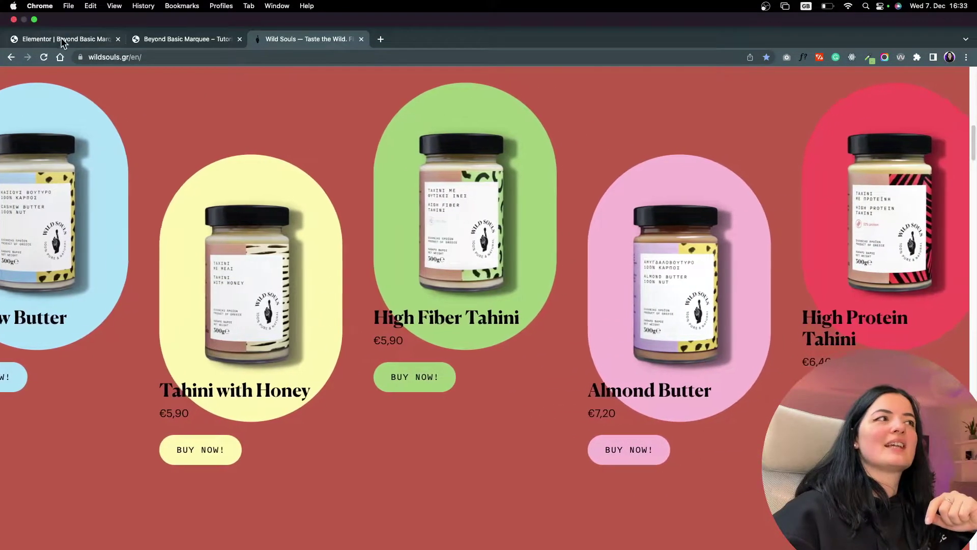
click(61, 41)
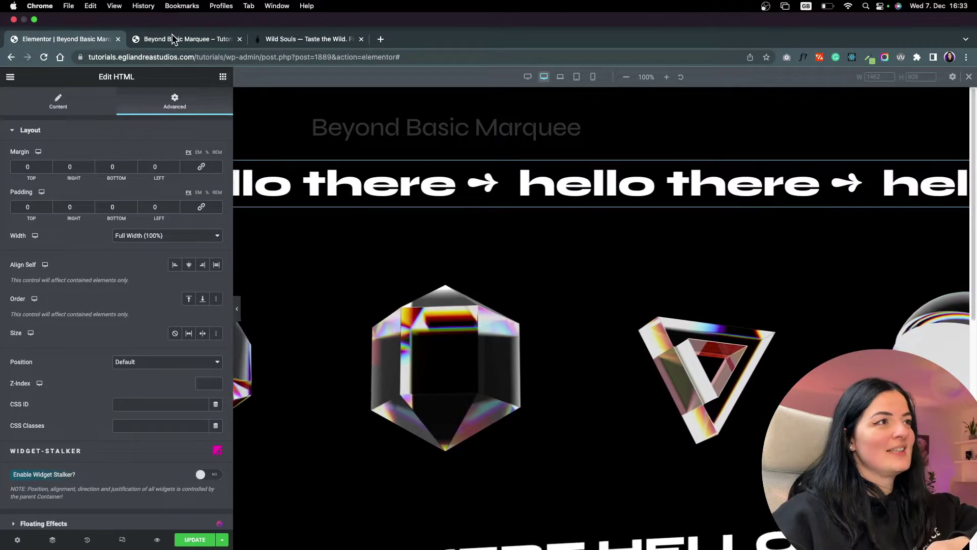
click(172, 39)
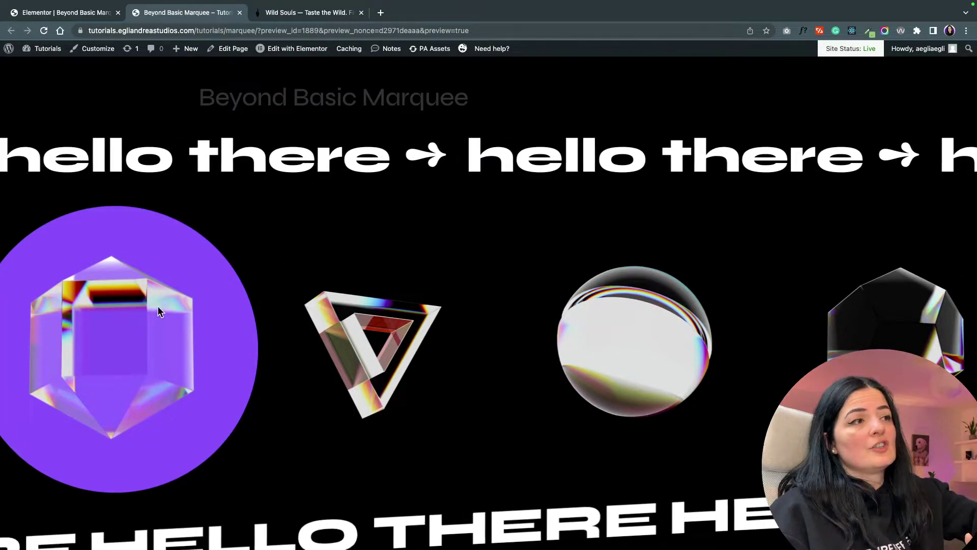
key(ctrl+shift+Tab)
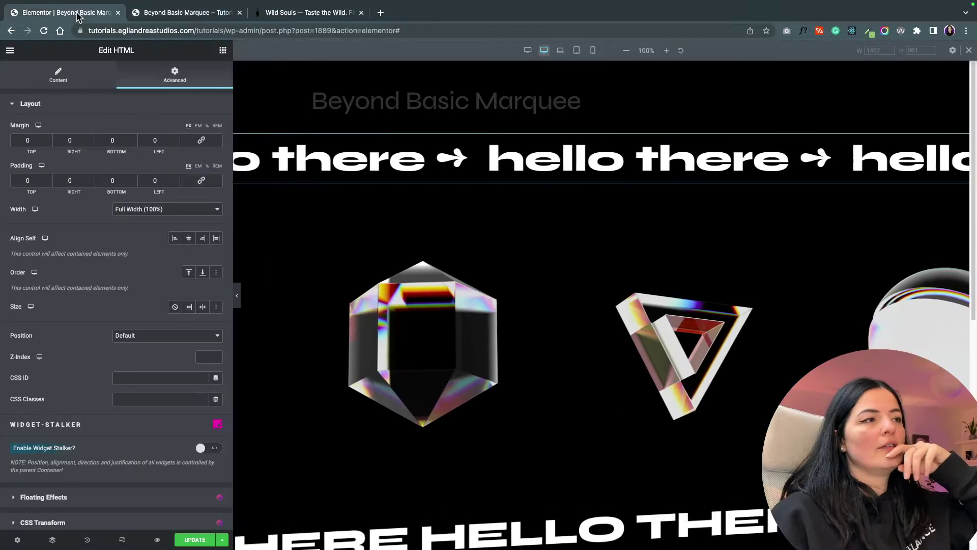
Step: Show the image marquee's code, widen the panel, select the first group's img tags, open Advanced
click(410, 296)
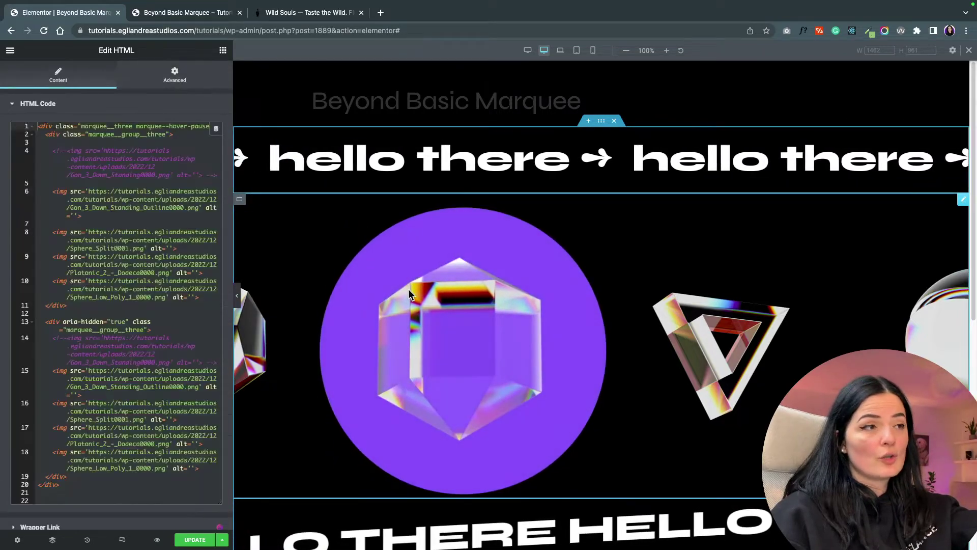
drag(234, 227, 347, 228)
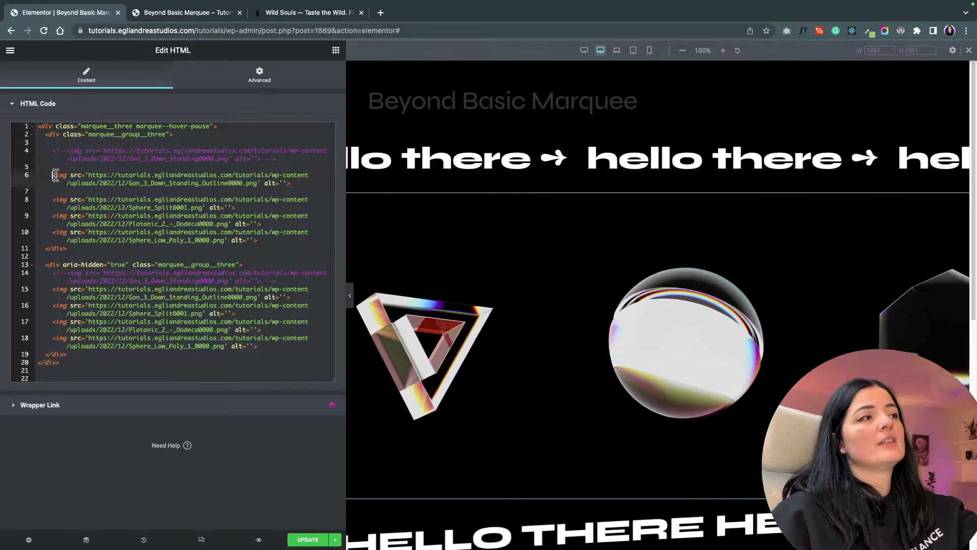
drag(55, 175, 259, 234)
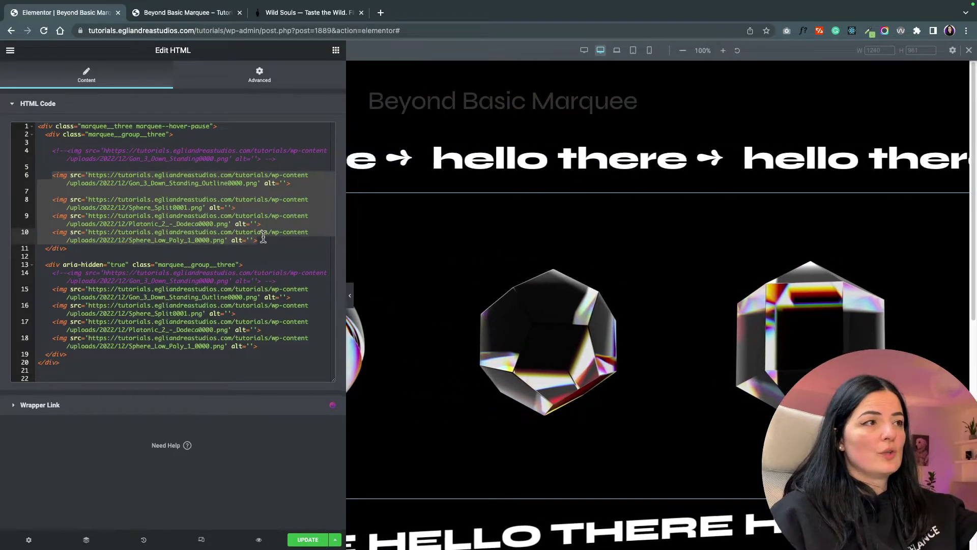
click(278, 81)
scroll(239, 397, down, 8)
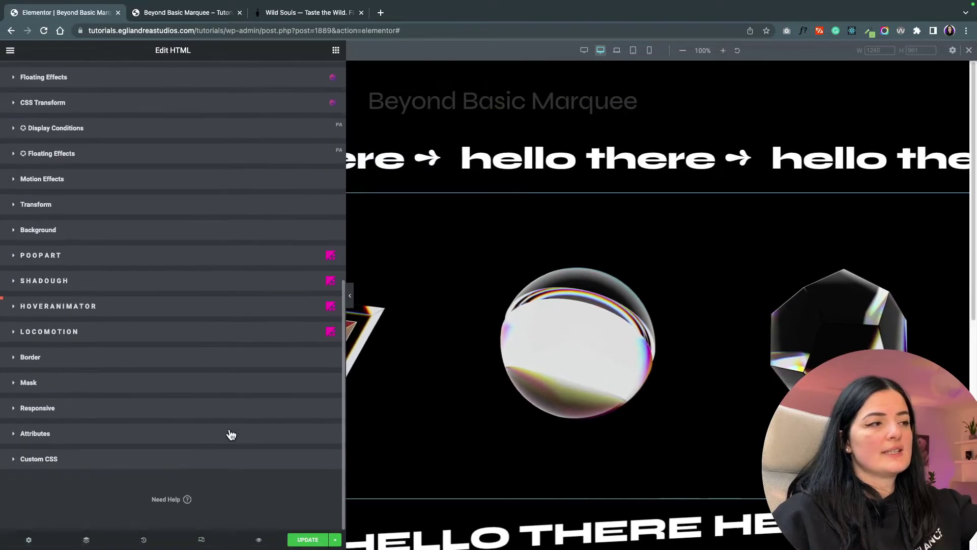
click(217, 461)
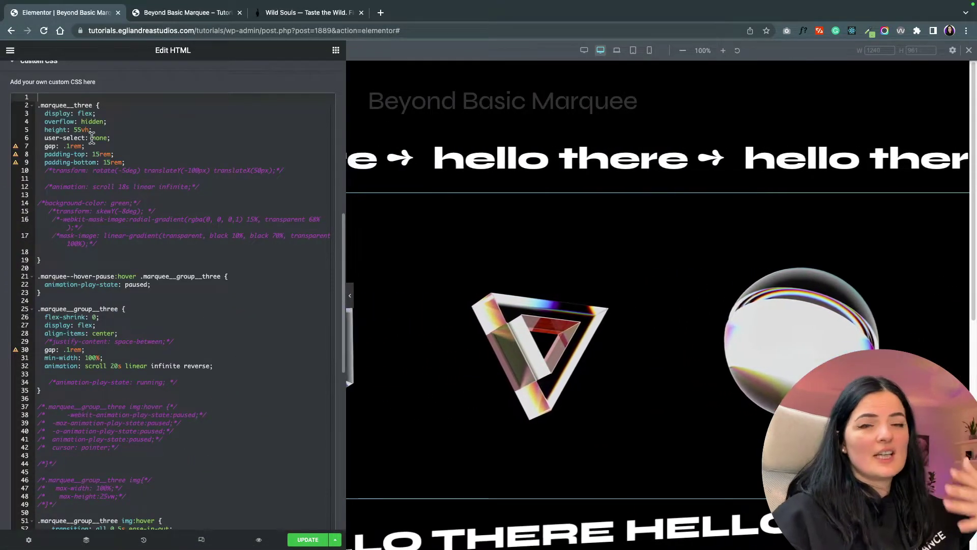
drag(56, 114, 132, 155)
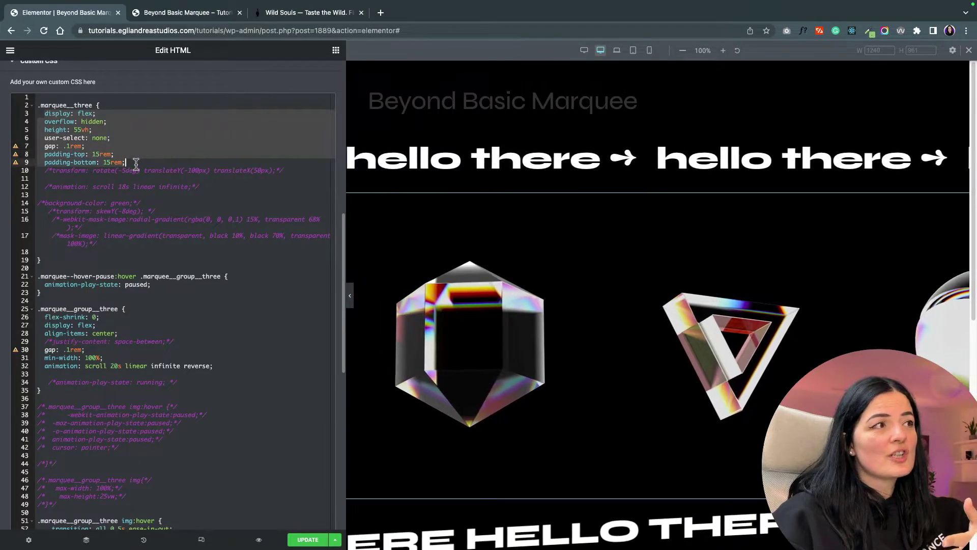
scroll(251, 273, up, 10)
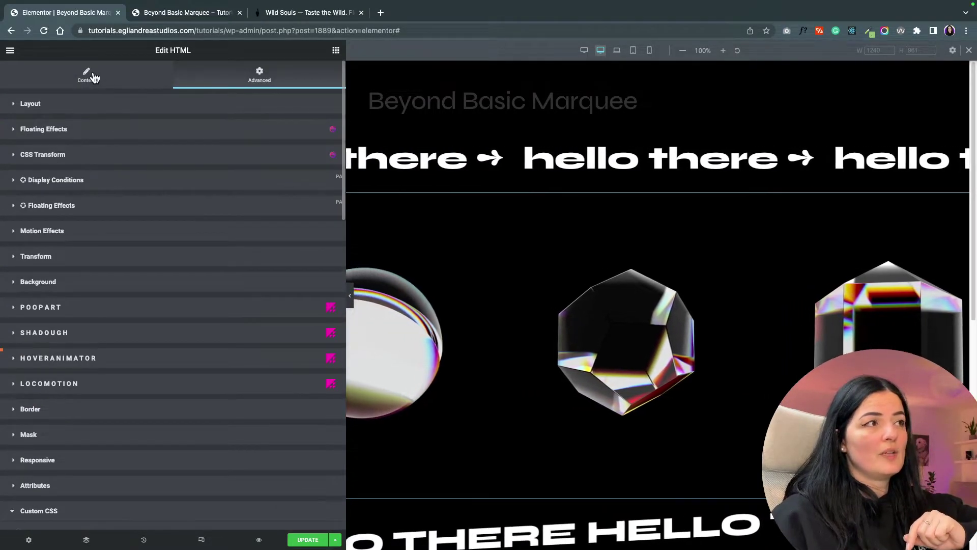
click(94, 77)
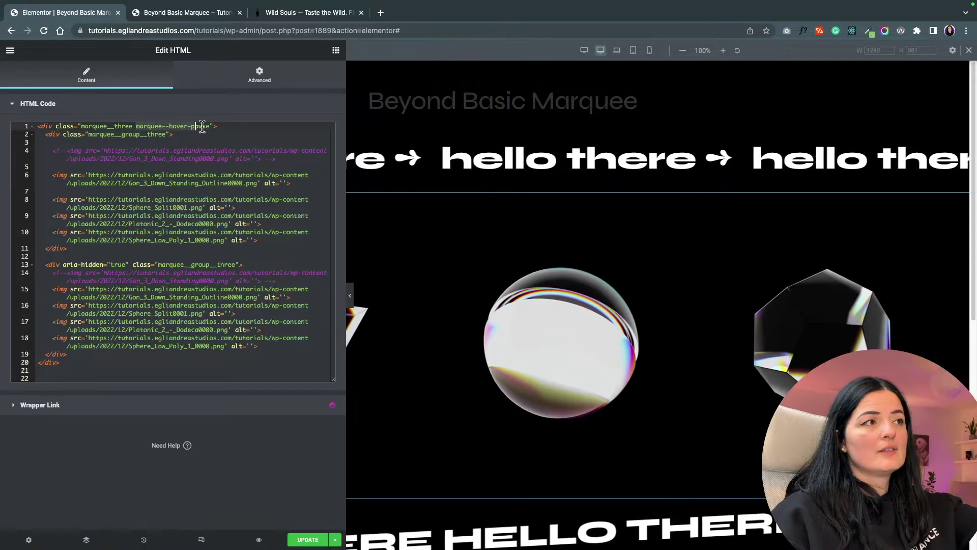
click(209, 127)
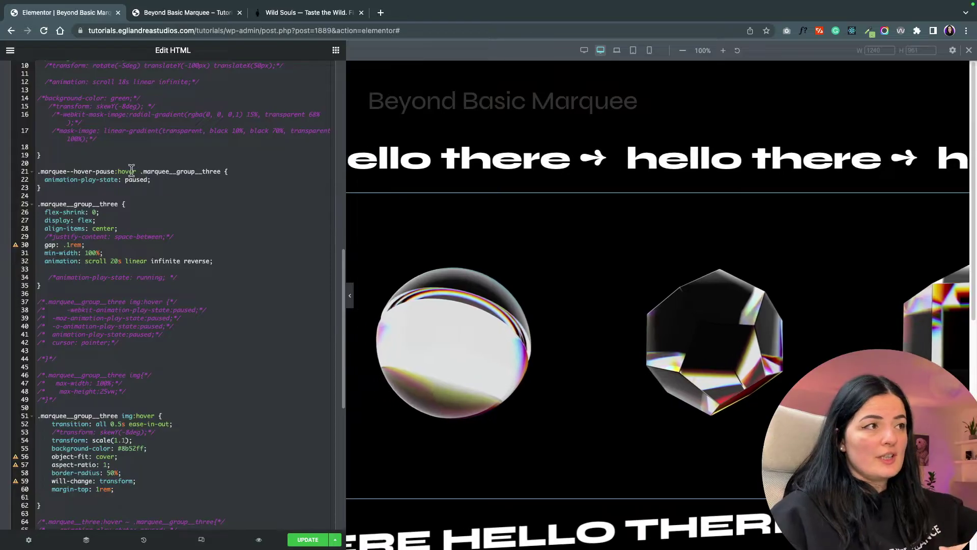
drag(45, 173, 45, 188)
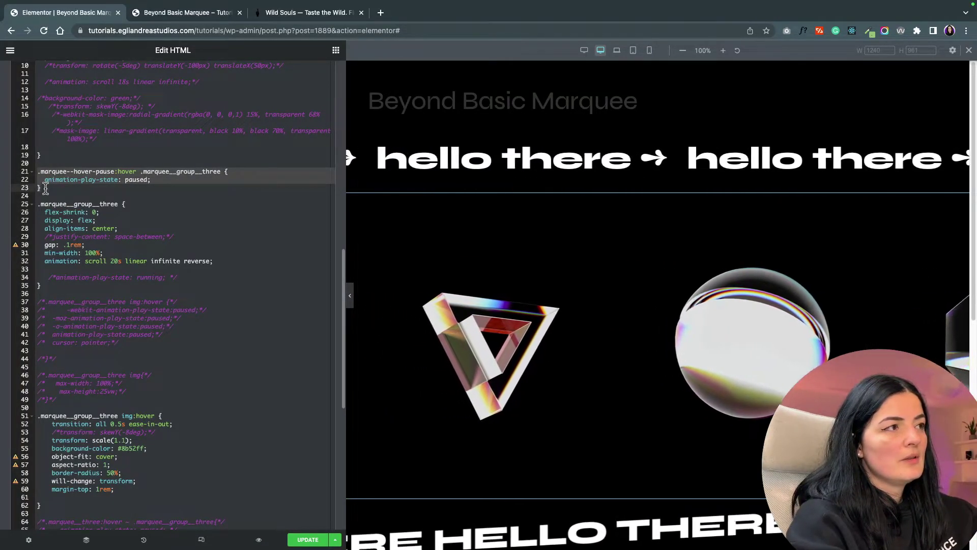
key(super+slash)
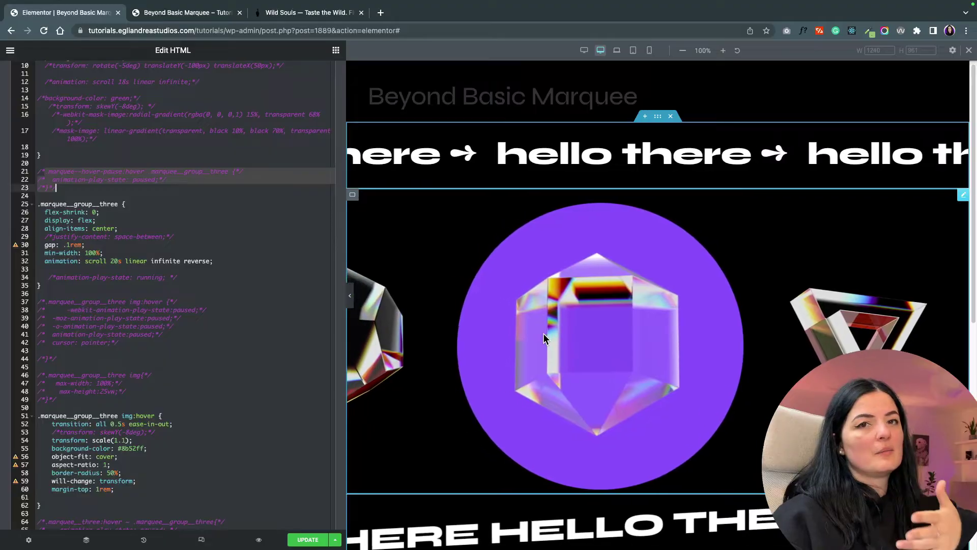
drag(152, 186, 32, 171)
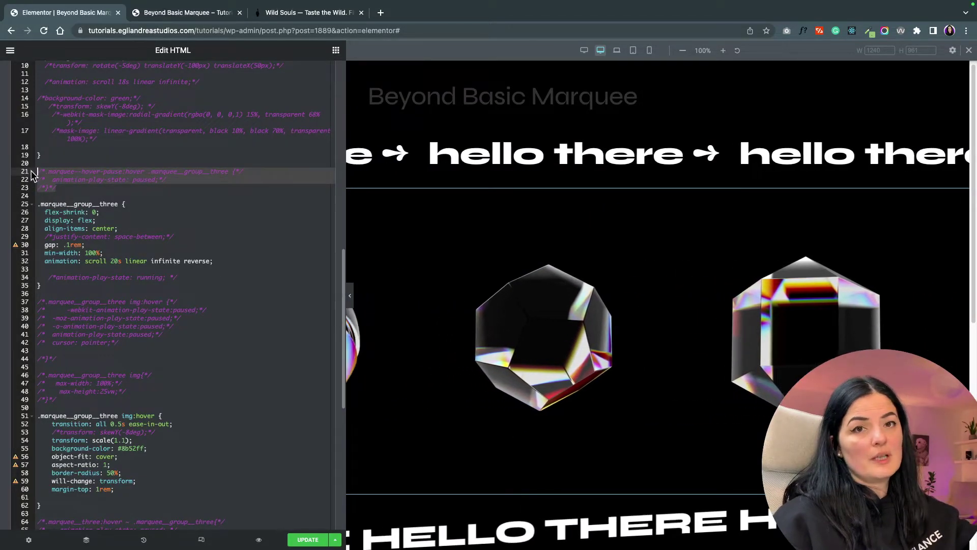
key(super+slash)
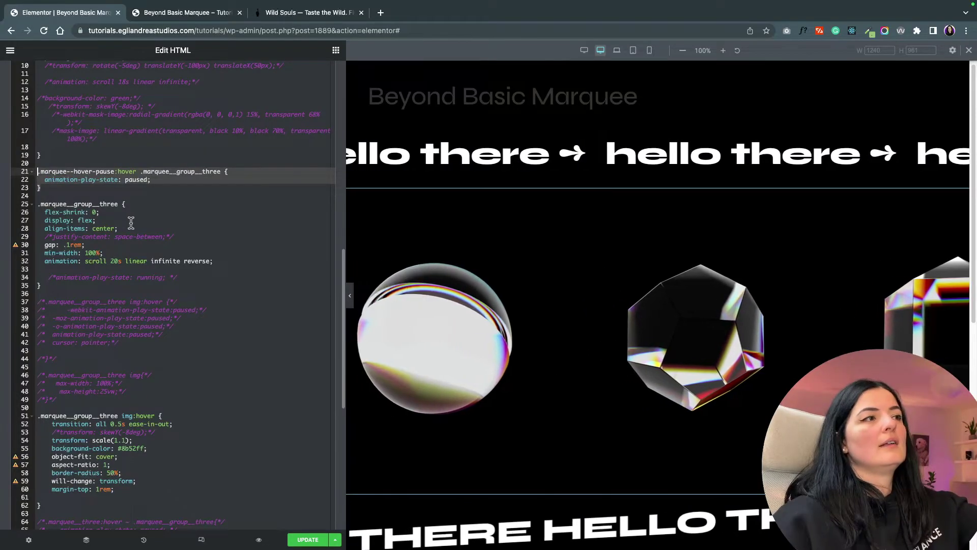
Step: Select the #8b52ff hex of the image hover rule's background colour on line 55
scroll(236, 356, up, 3)
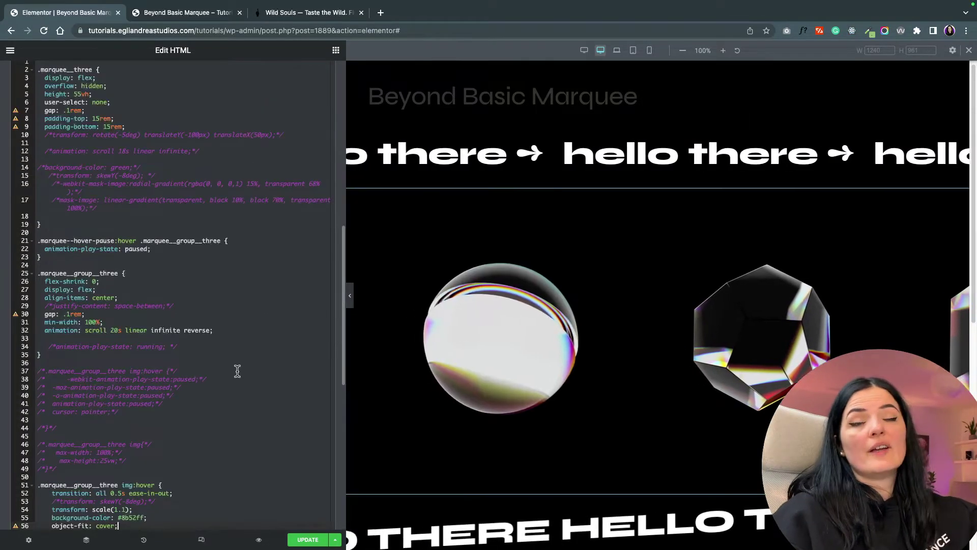
scroll(233, 362, up, 2)
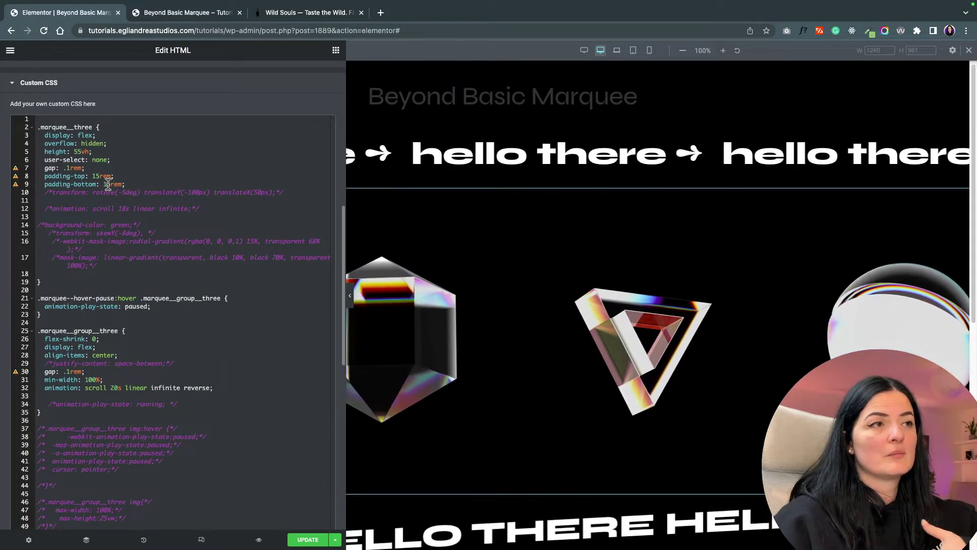
scroll(235, 351, down, 1)
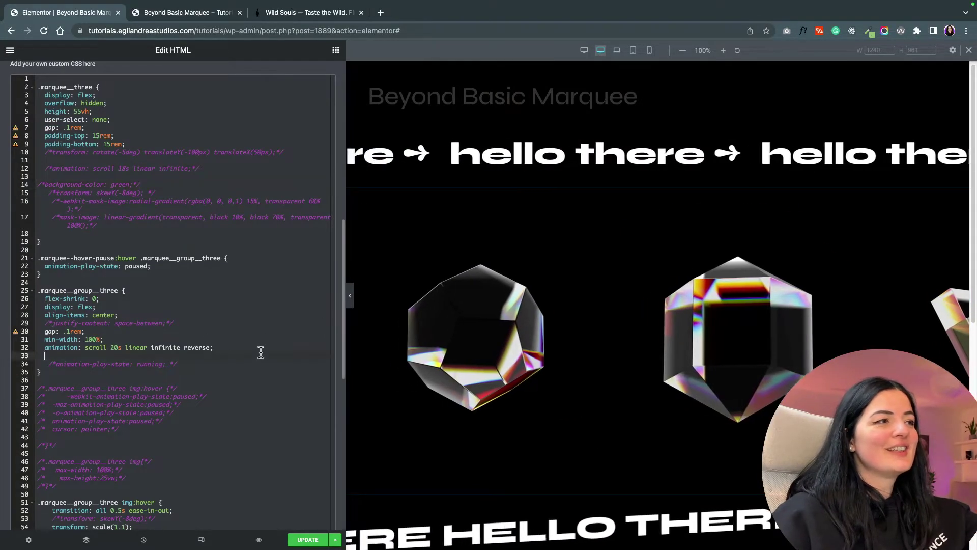
click(256, 355)
scroll(243, 382, down, 5)
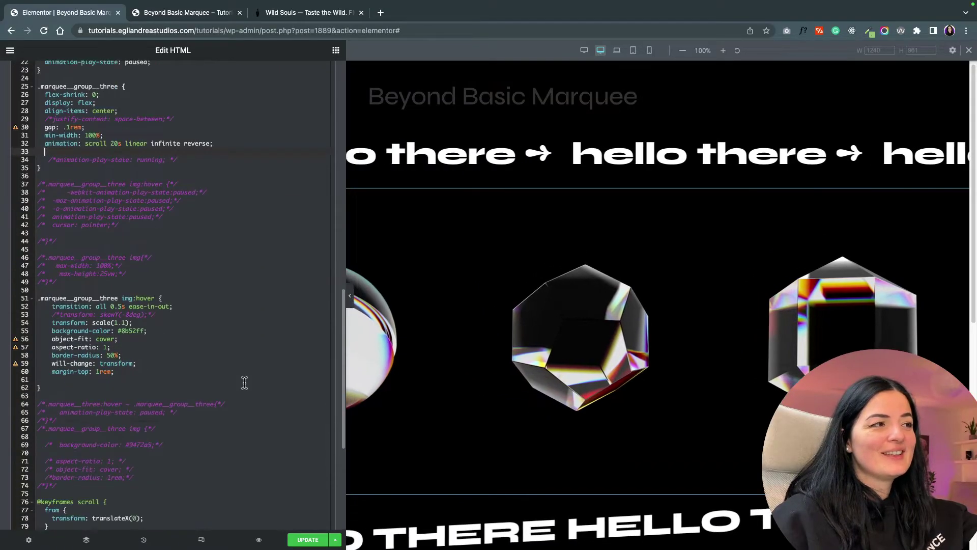
click(53, 307)
drag(53, 307, 146, 367)
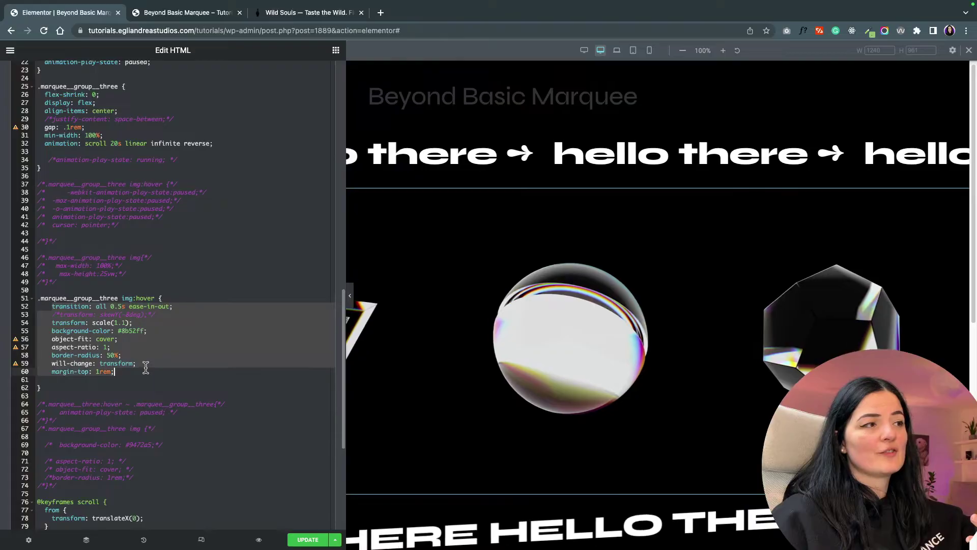
click(163, 331)
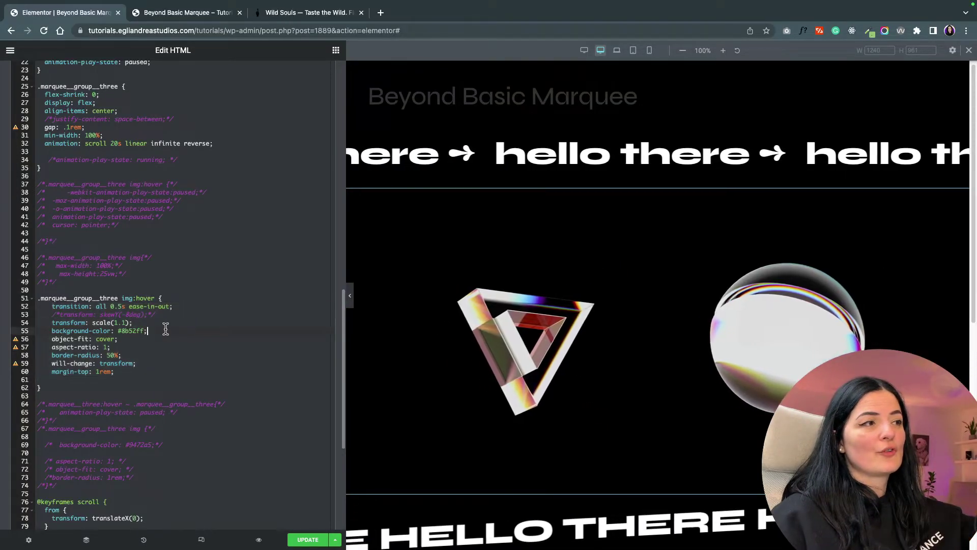
double_click(125, 331)
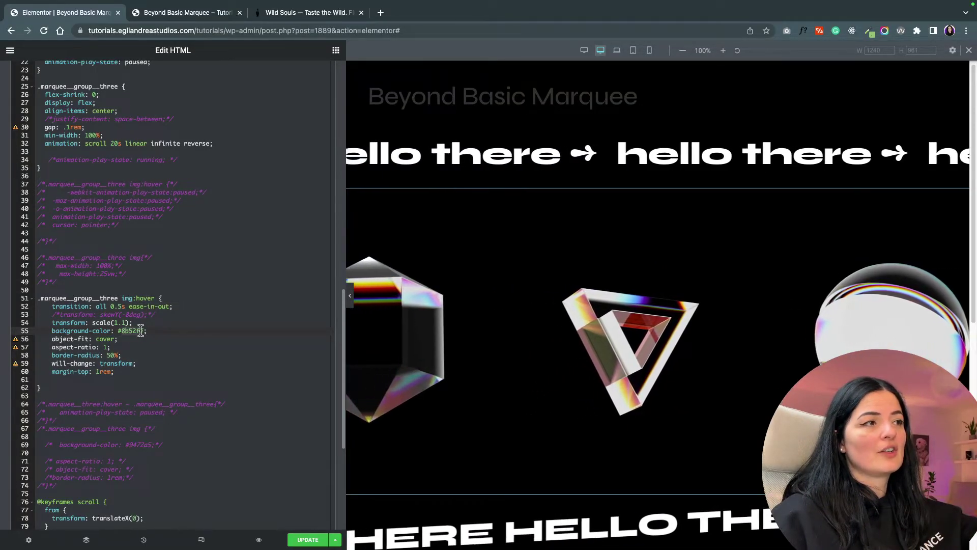
Step: Copy the rust #c1532f from ColorZilla's colour history and paste it over #8b52ff
click(867, 57)
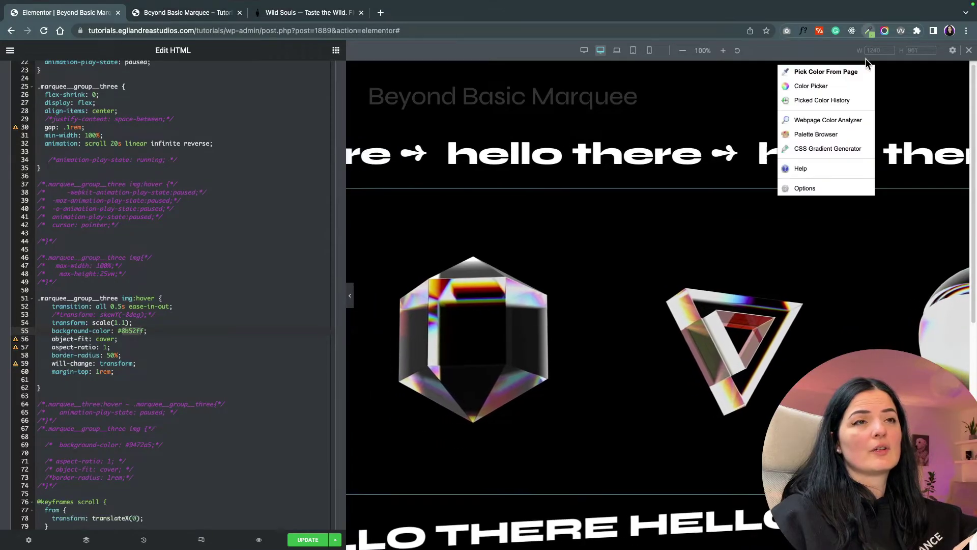
click(821, 85)
click(825, 105)
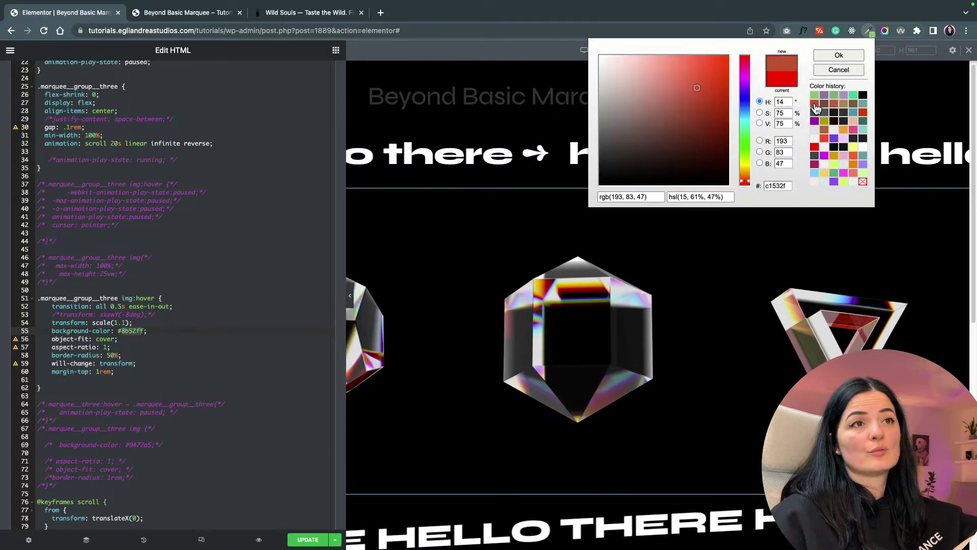
double_click(784, 184)
key(super+c)
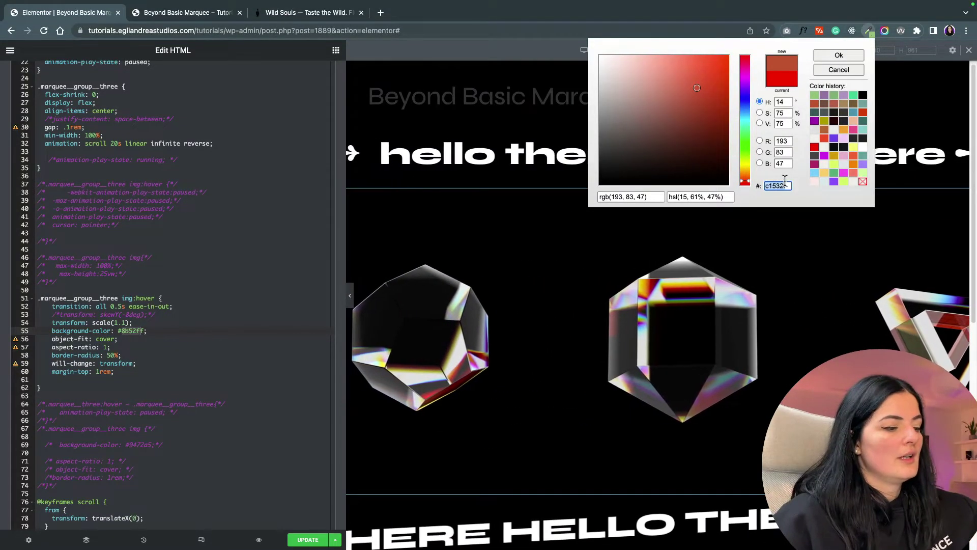
click(147, 328)
key(super+v)
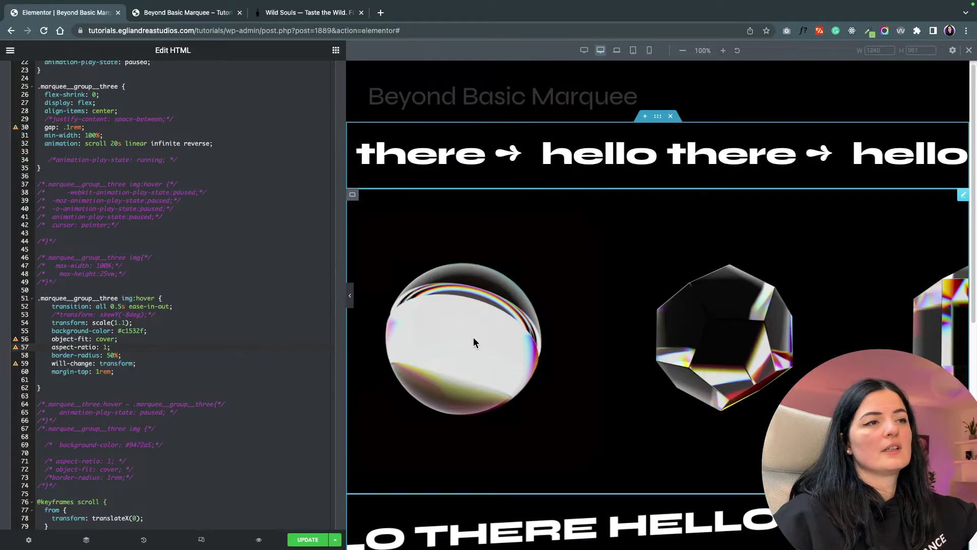
Step: Edit line 32's scroll animation duration from 20s to 60s in the glass-shapes CSS
click(130, 373)
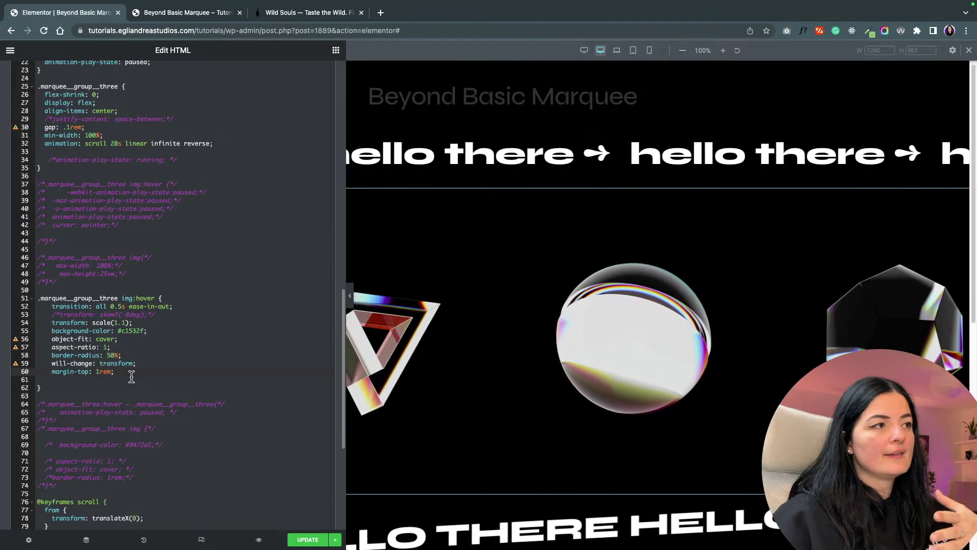
scroll(183, 226, up, 2)
click(210, 192)
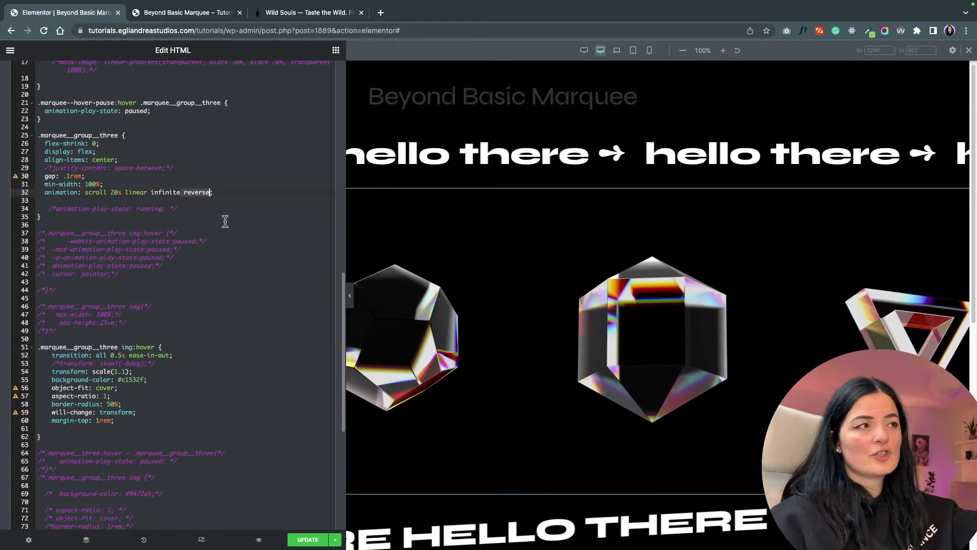
click(114, 193)
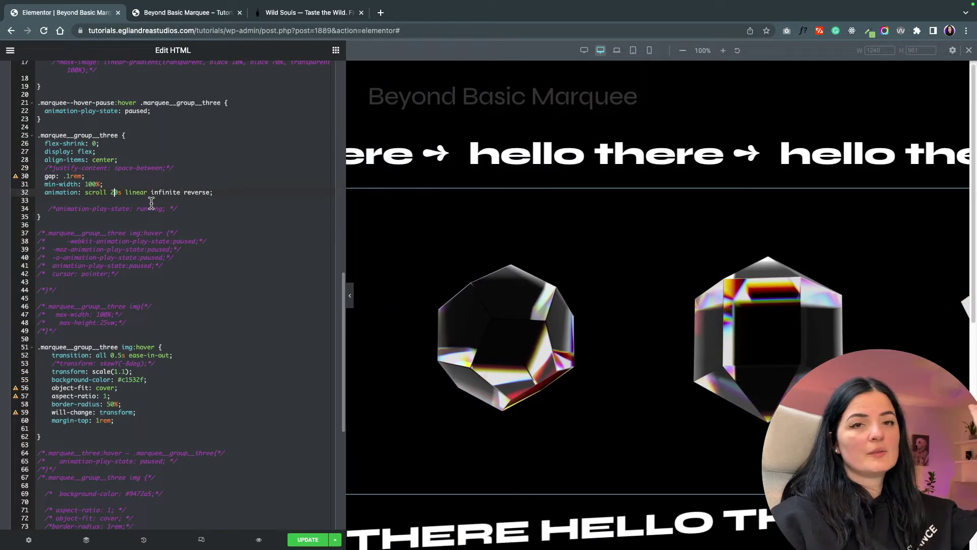
key(BackSpace)
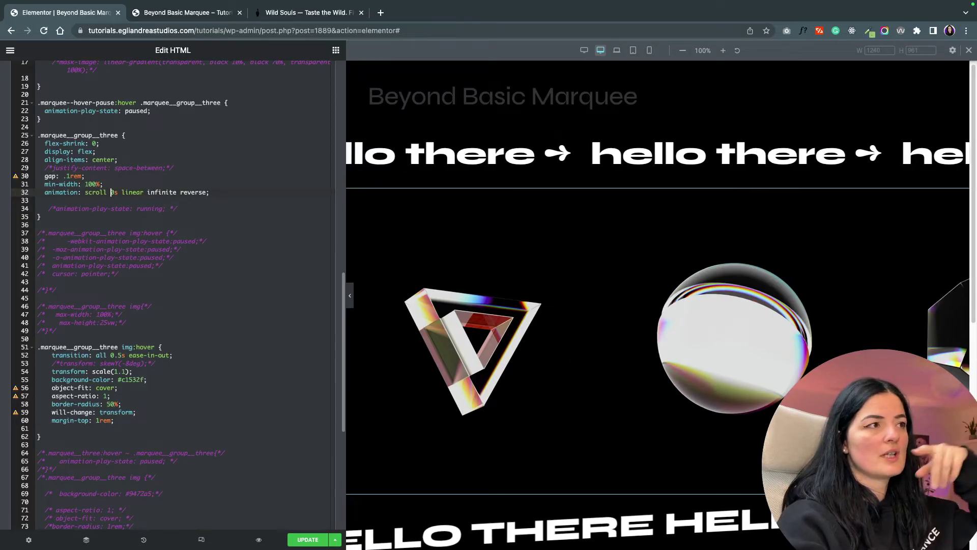
text(1)
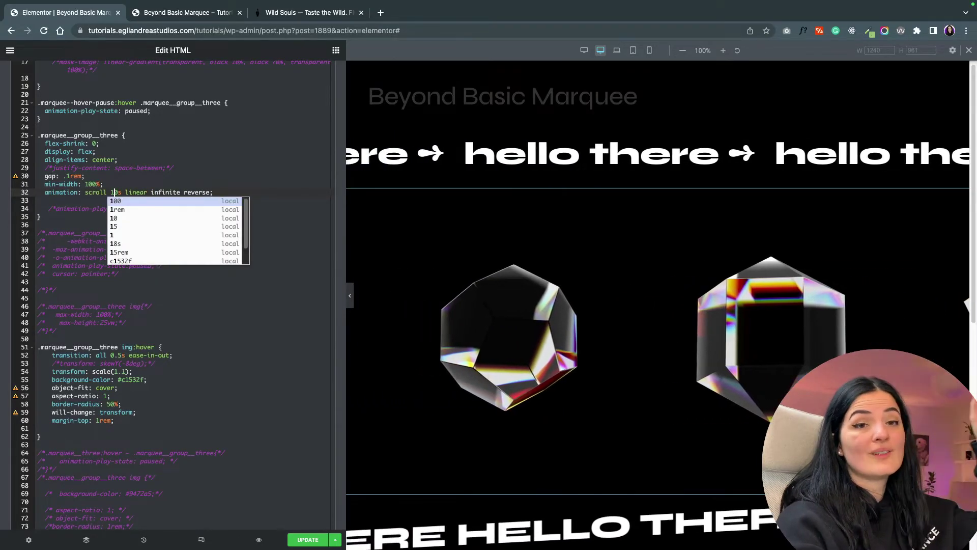
key(BackSpace)
text(6)
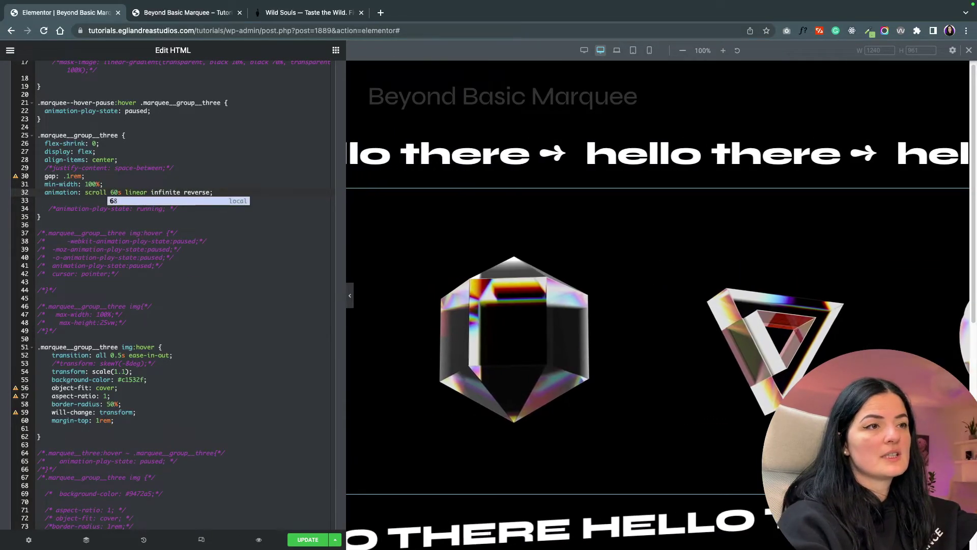